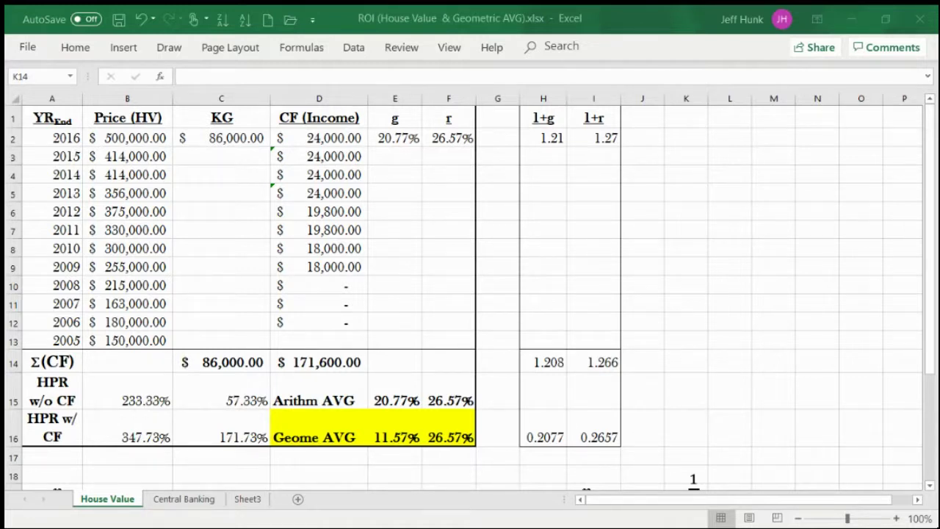
pyautogui.hotkey('alt', 'Tab')
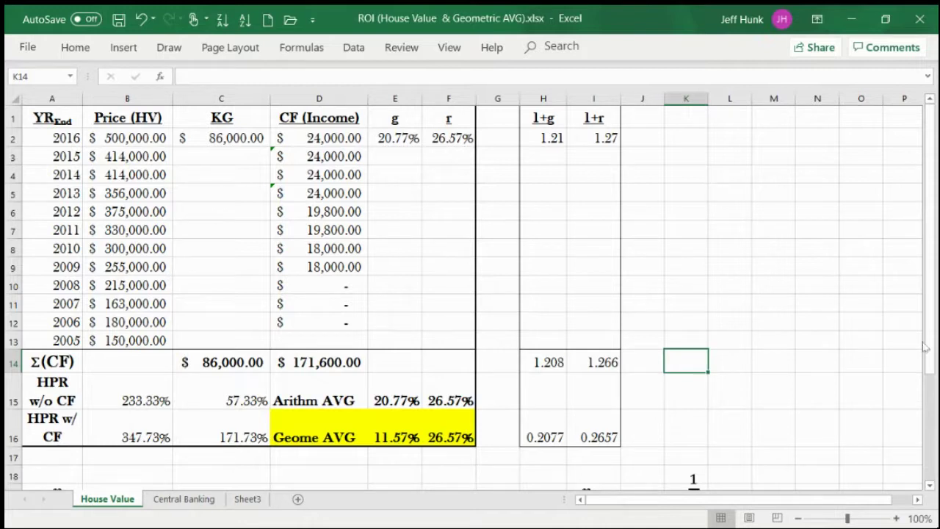
pyautogui.moveTo(930, 346)
pyautogui.mouseDown()
pyautogui.moveTo(929, 354)
pyautogui.moveTo(930, 343)
pyautogui.mouseUp()
pyautogui.click(676, 166)
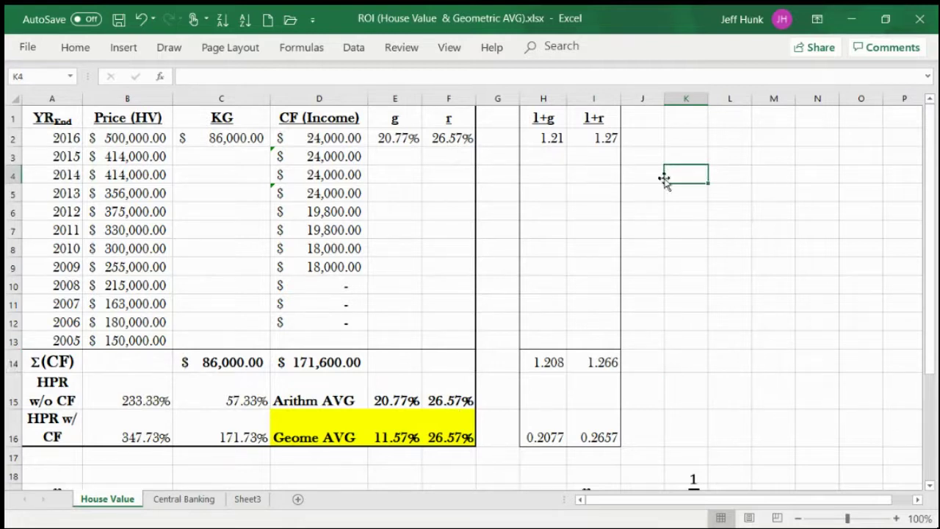
pyautogui.click(686, 141)
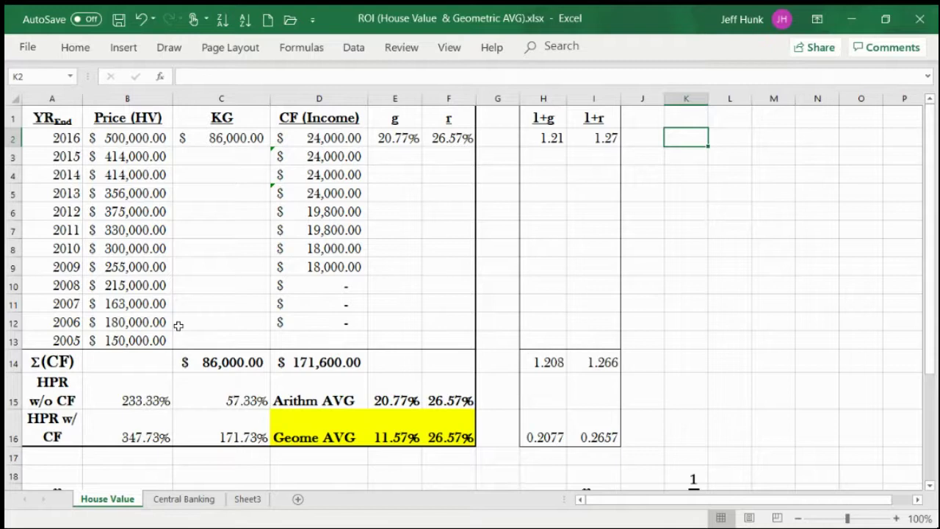
# - Check the 2016 KG formula in C2 and fill it down the KG column through C13
pyautogui.click(211, 139)
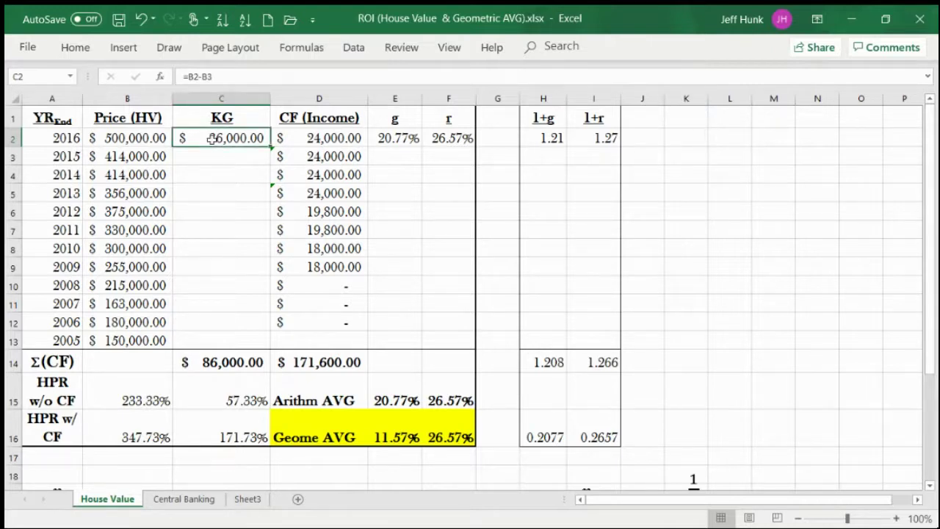
pyautogui.doubleClick(211, 139)
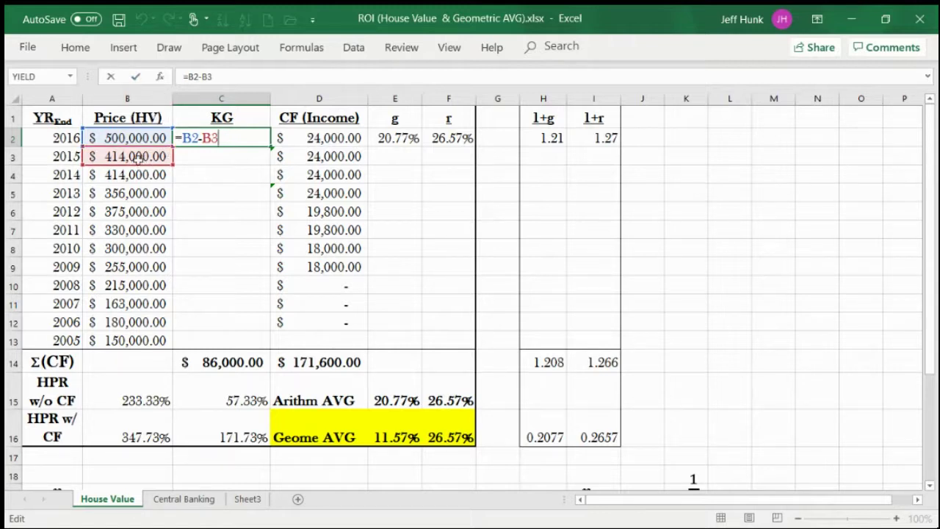
pyautogui.click(134, 76)
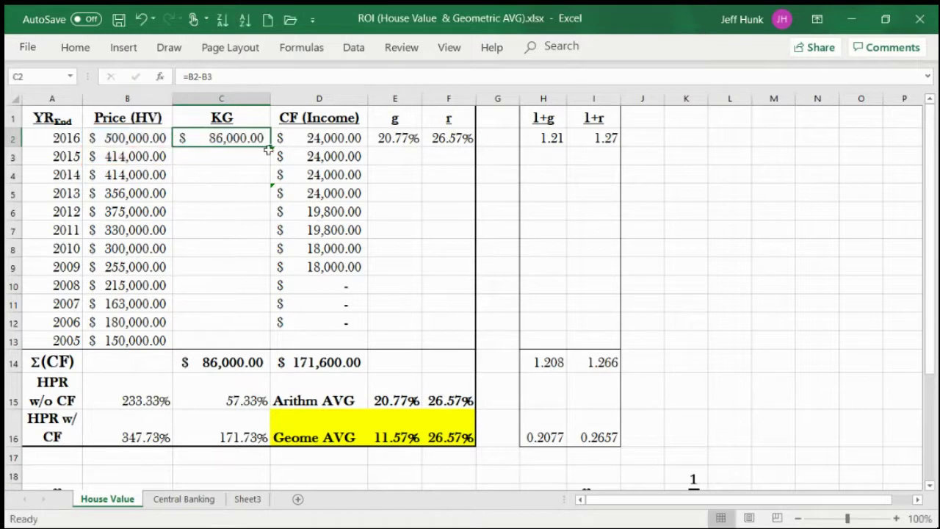
pyautogui.moveTo(271, 148); pyautogui.dragTo(245, 343)
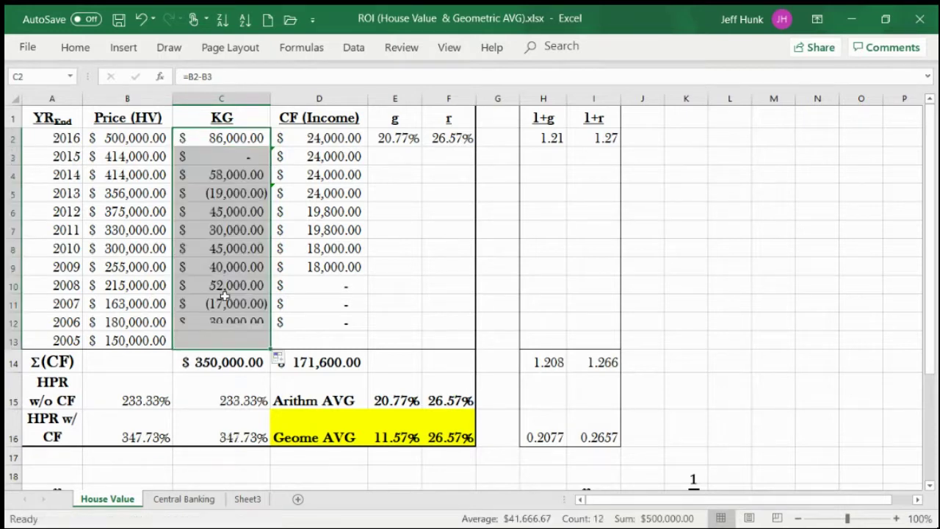
# - Compare the KG formulas in C2, C3 and C4 to see how their price references shift by row
pyautogui.click(222, 157)
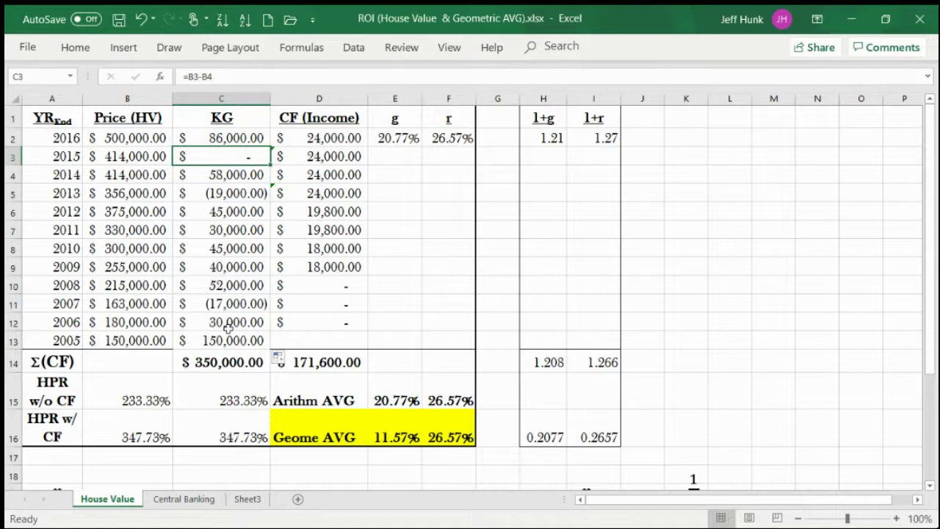
pyautogui.click(229, 137)
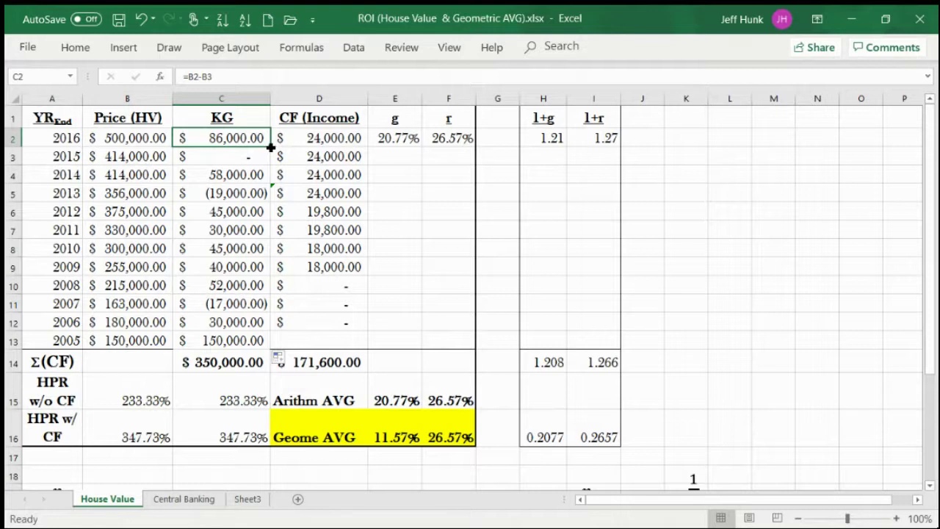
pyautogui.click(224, 156)
pyautogui.click(218, 175)
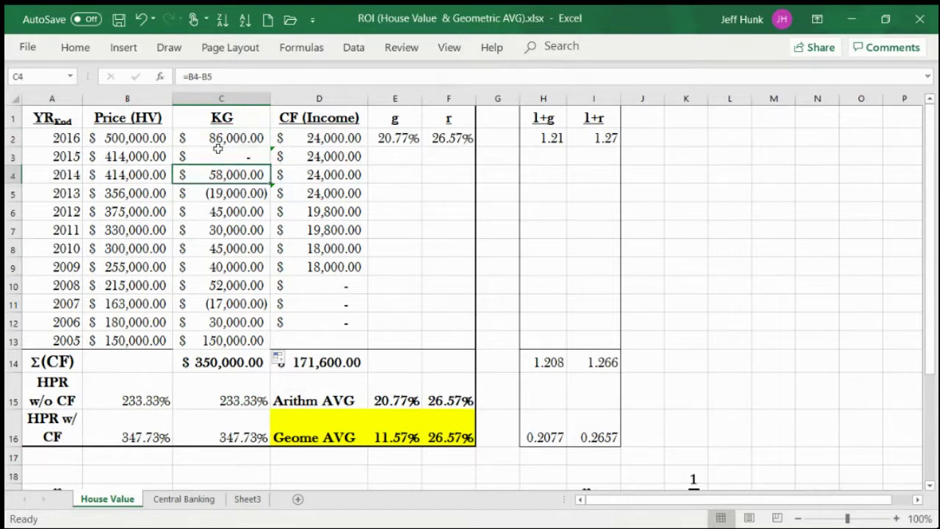
pyautogui.click(219, 139)
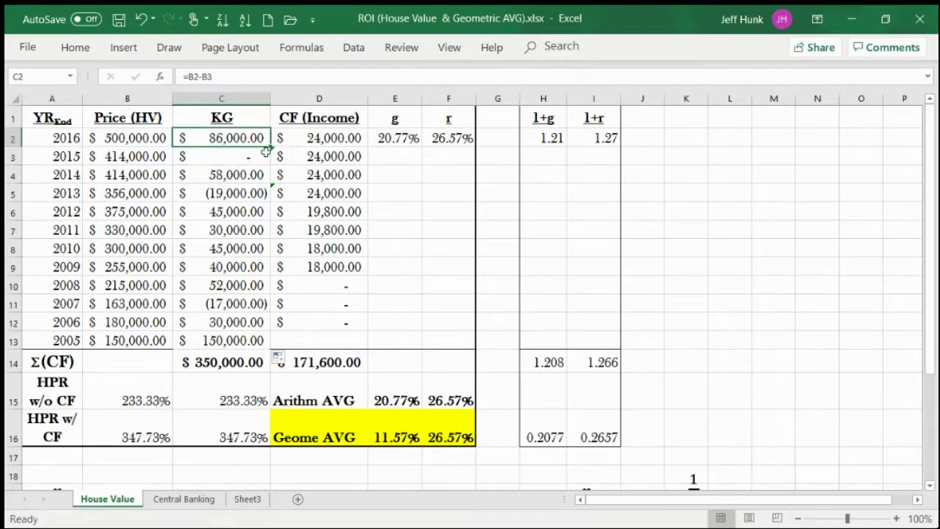
pyautogui.click(208, 157)
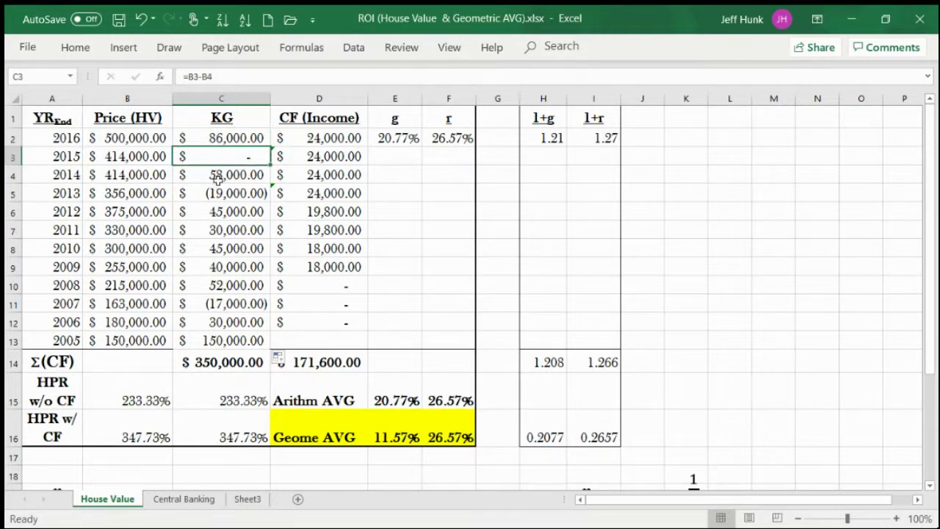
pyautogui.click(429, 176)
pyautogui.click(397, 181)
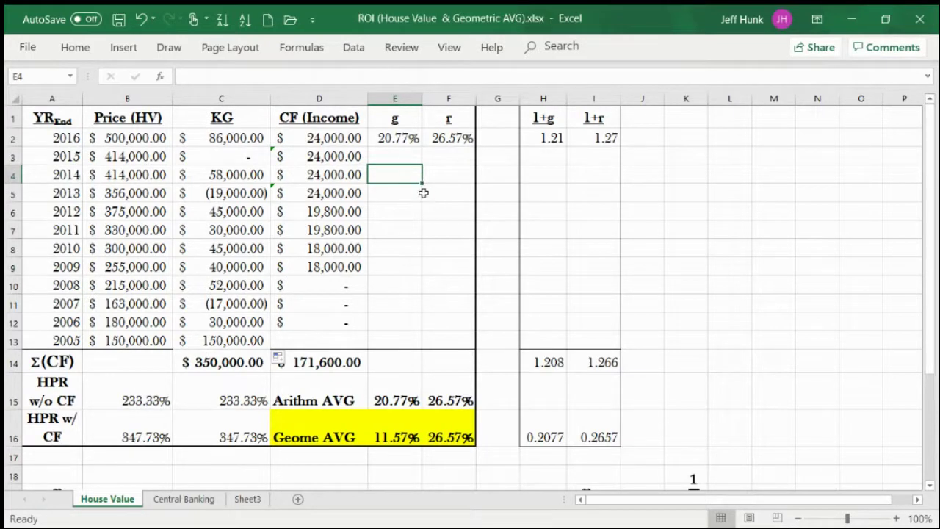
pyautogui.click(238, 141)
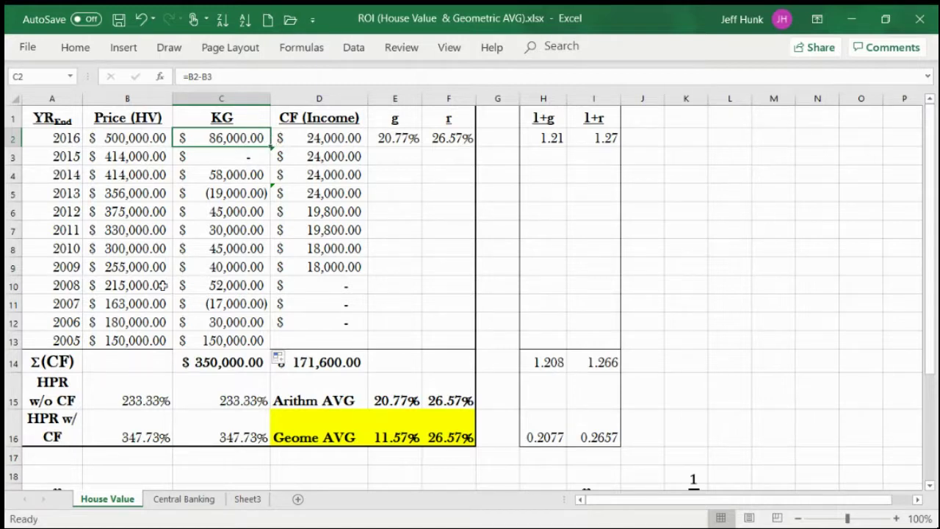
# - Clear the KG values for 2015 through 2006 in C3:C12, keeping the formulas in C2 and C13
pyautogui.click(209, 339)
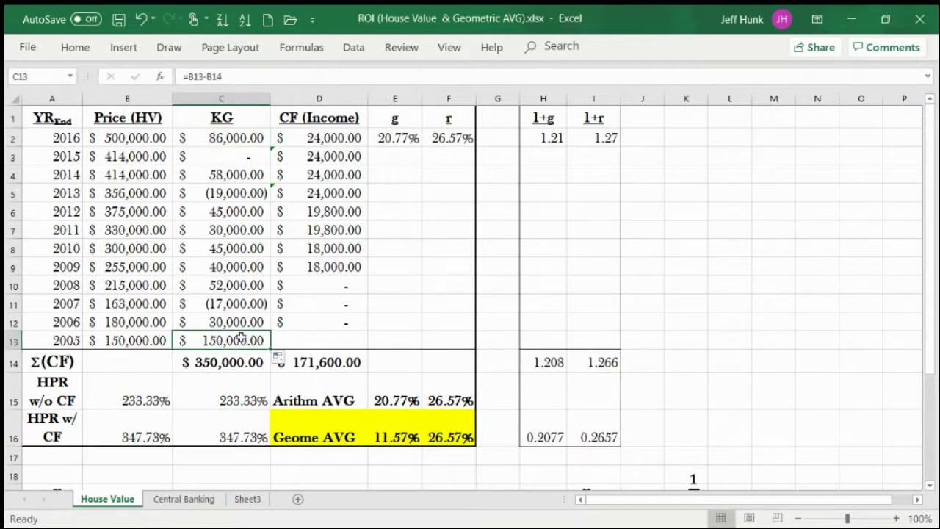
pyautogui.moveTo(235, 156); pyautogui.dragTo(248, 321)
pyautogui.press('Delete')
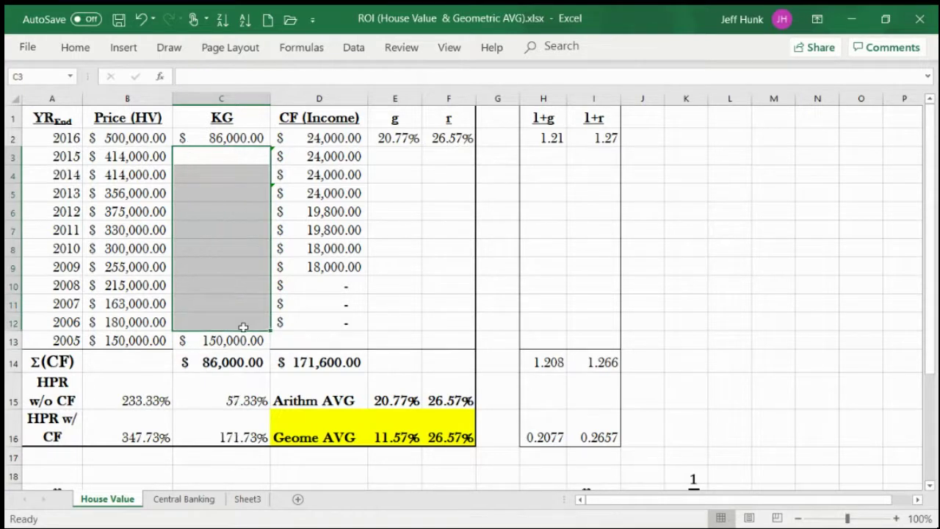
# - Examine the 2005 KG formula in C13 and the cells it references, B13 and the empty B14
pyautogui.click(226, 339)
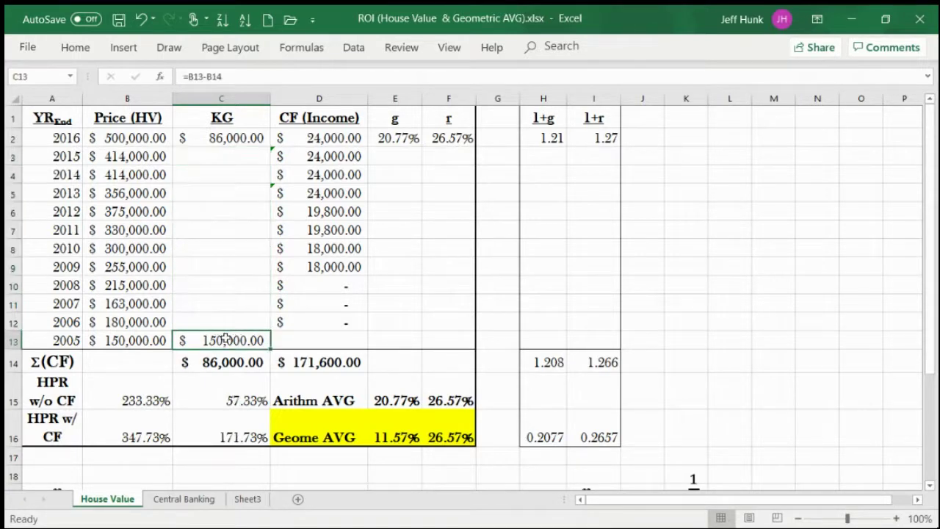
pyautogui.doubleClick(226, 340)
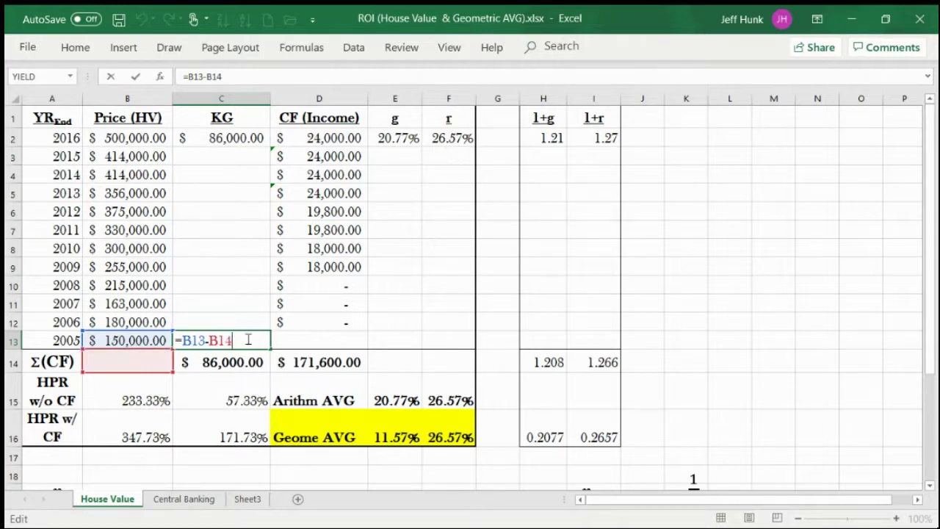
pyautogui.click(126, 362)
pyautogui.click(187, 342)
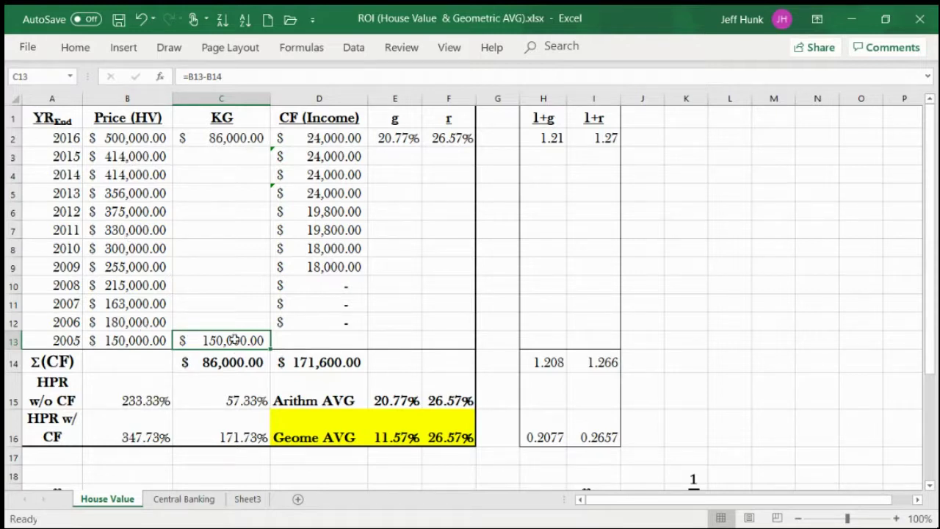
pyautogui.click(145, 365)
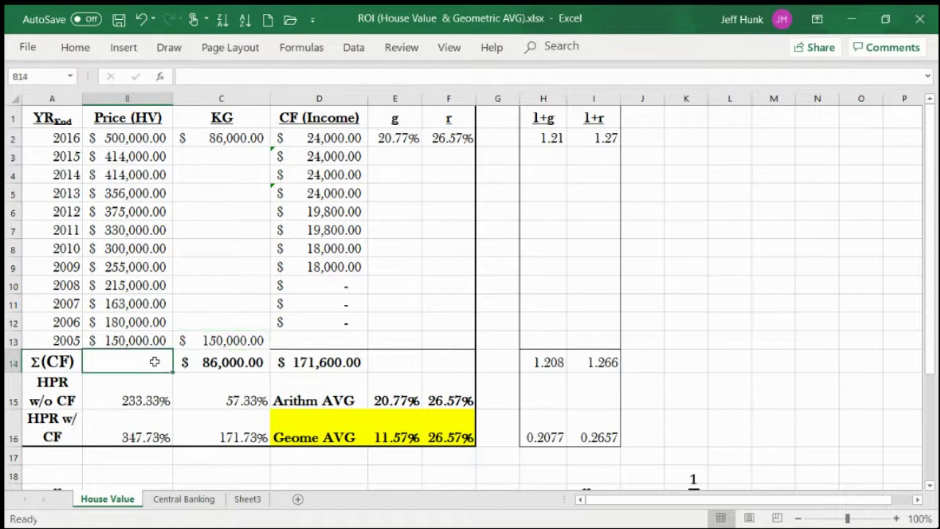
pyautogui.click(202, 342)
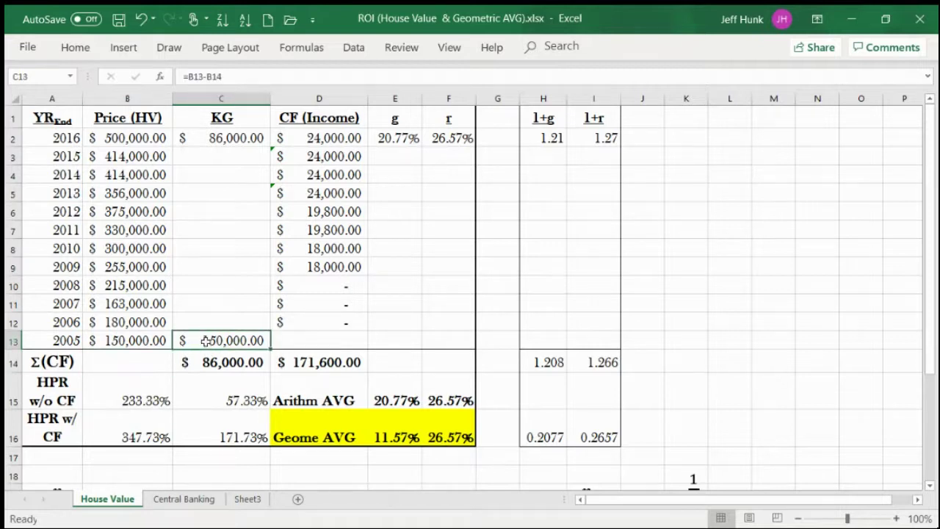
pyautogui.doubleClick(207, 341)
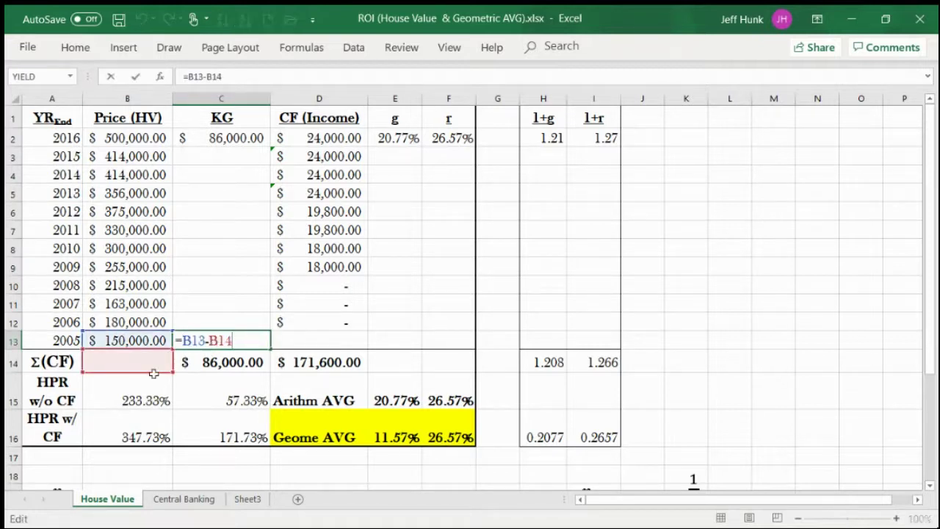
pyautogui.click(278, 340)
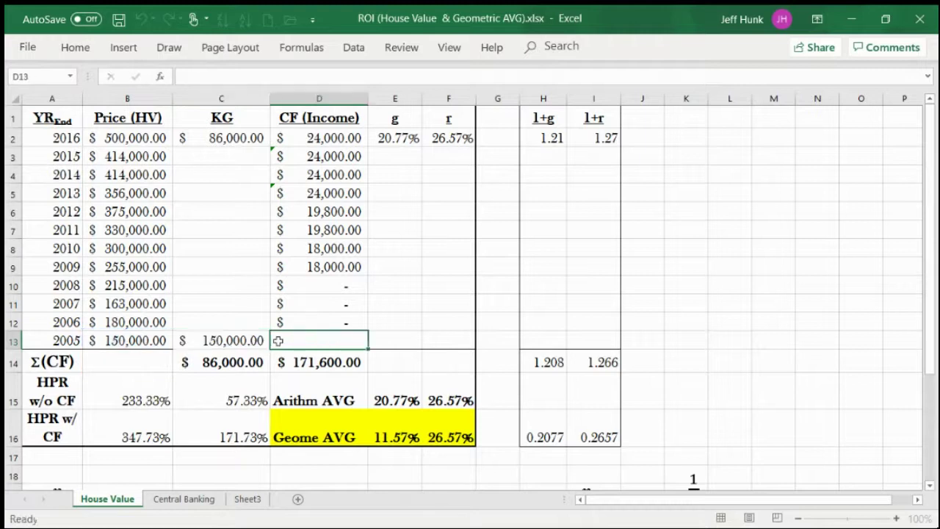
pyautogui.click(224, 341)
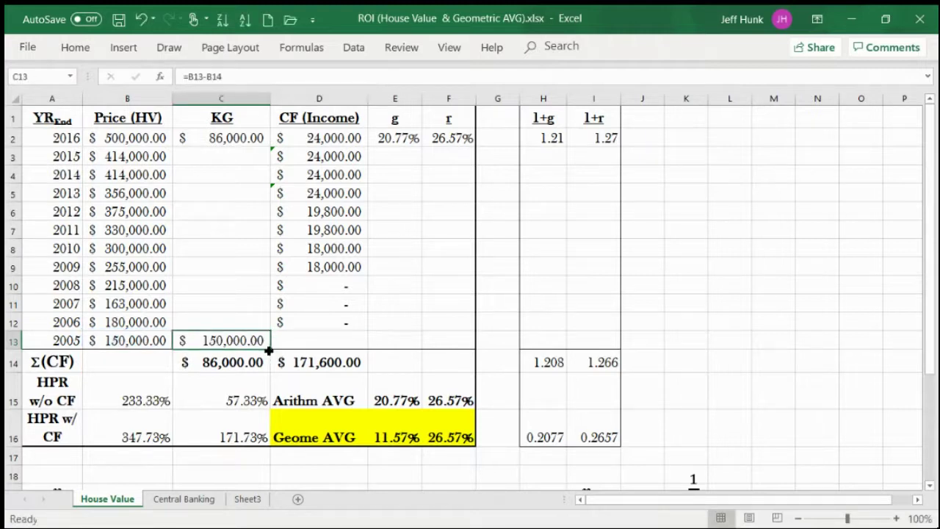
pyautogui.click(117, 359)
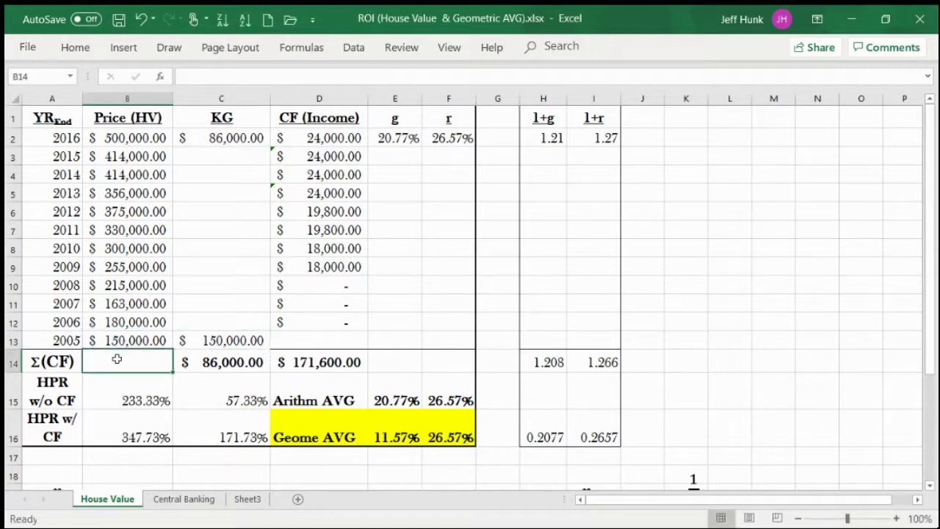
pyautogui.click(258, 342)
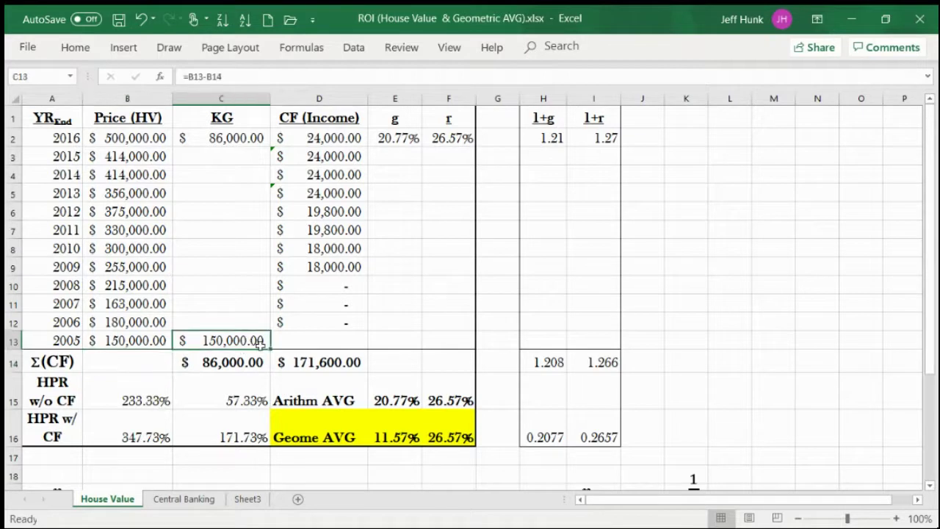
pyautogui.click(147, 364)
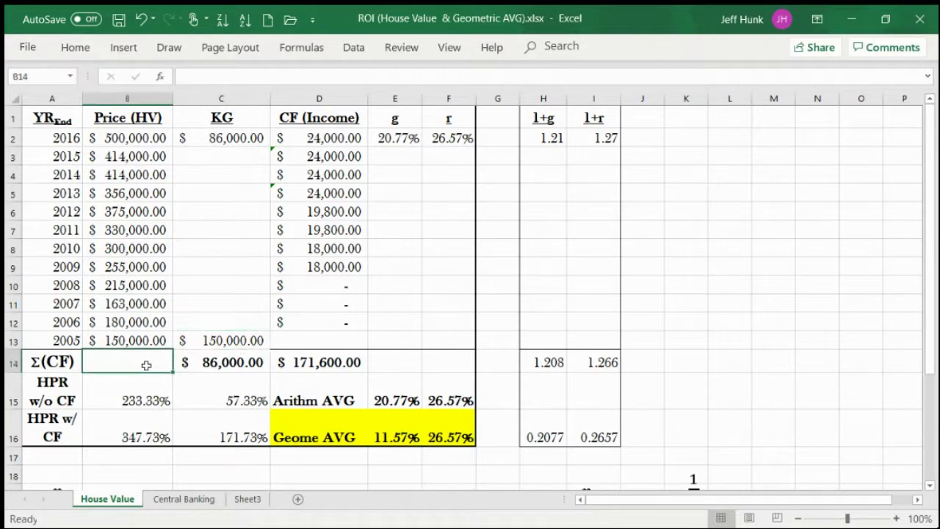
pyautogui.click(236, 337)
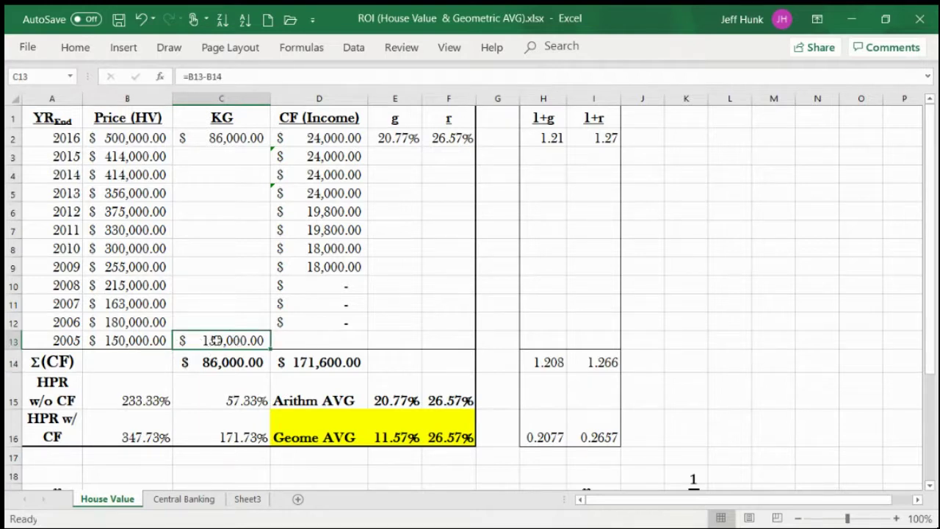
pyautogui.click(152, 363)
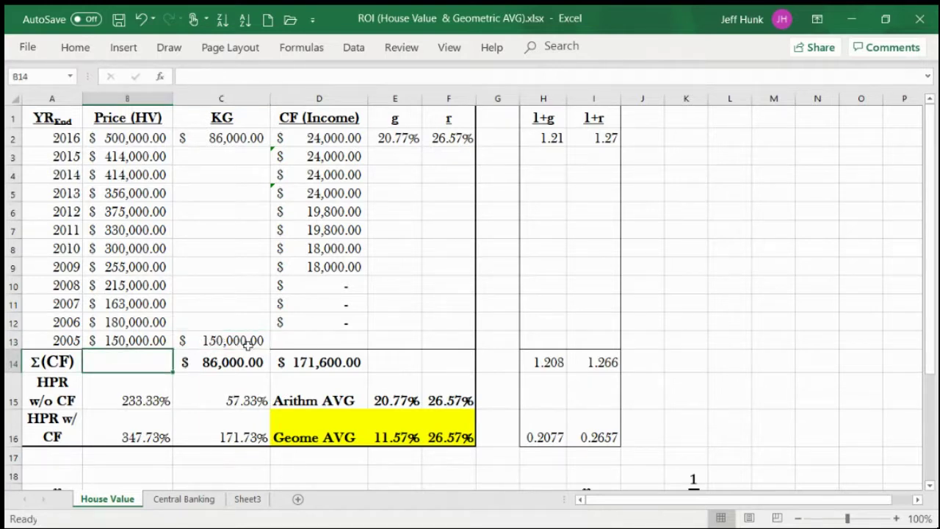
# - Fill the 2005 KG formula in C13 upward through C3
pyautogui.click(253, 342)
pyautogui.moveTo(270, 351); pyautogui.dragTo(269, 351)
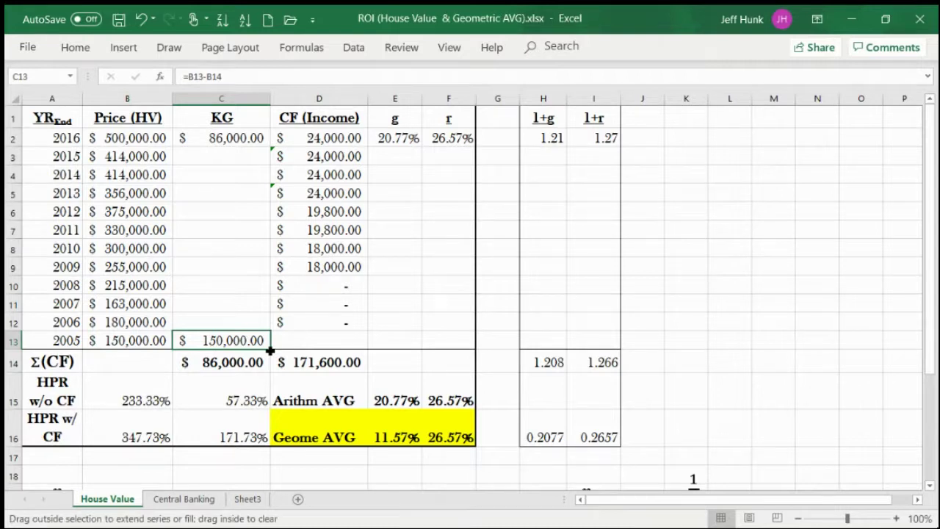
pyautogui.moveTo(269, 351); pyautogui.dragTo(263, 155)
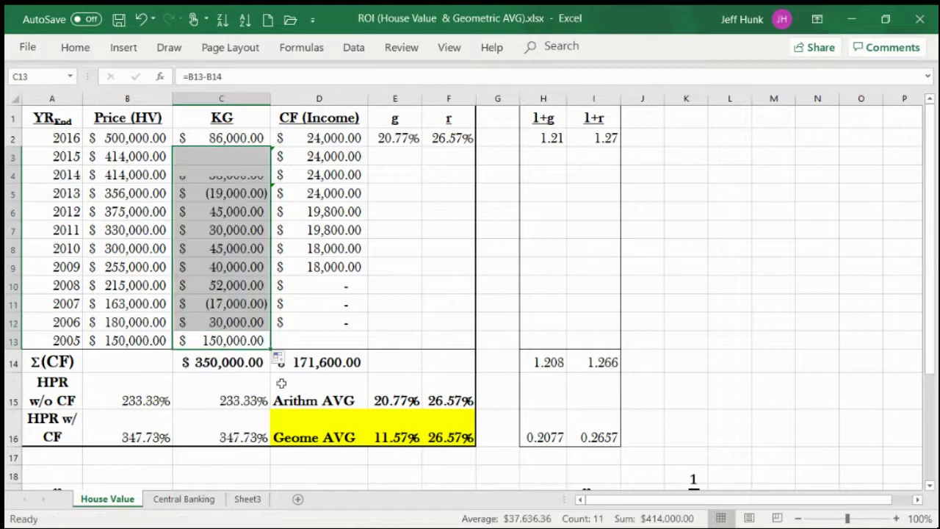
pyautogui.click(374, 287)
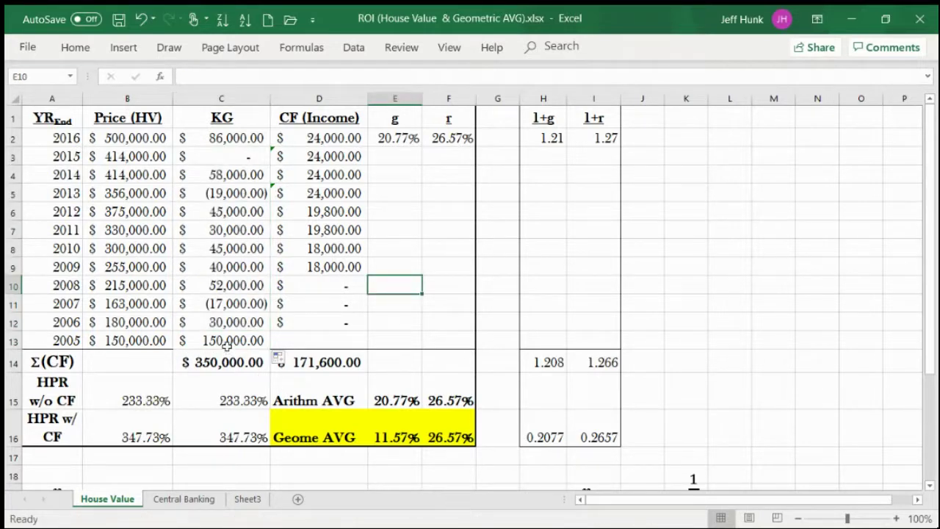
pyautogui.click(228, 178)
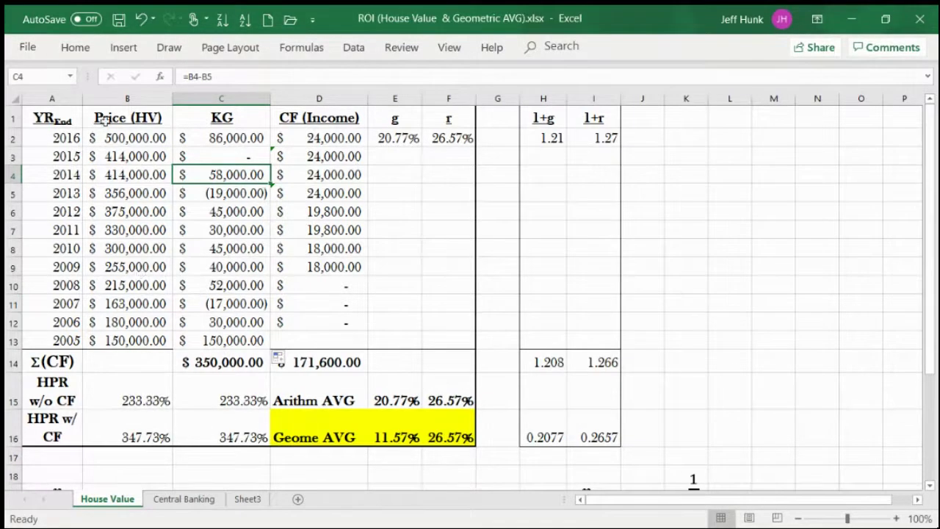
pyautogui.click(74, 48)
pyautogui.click(244, 345)
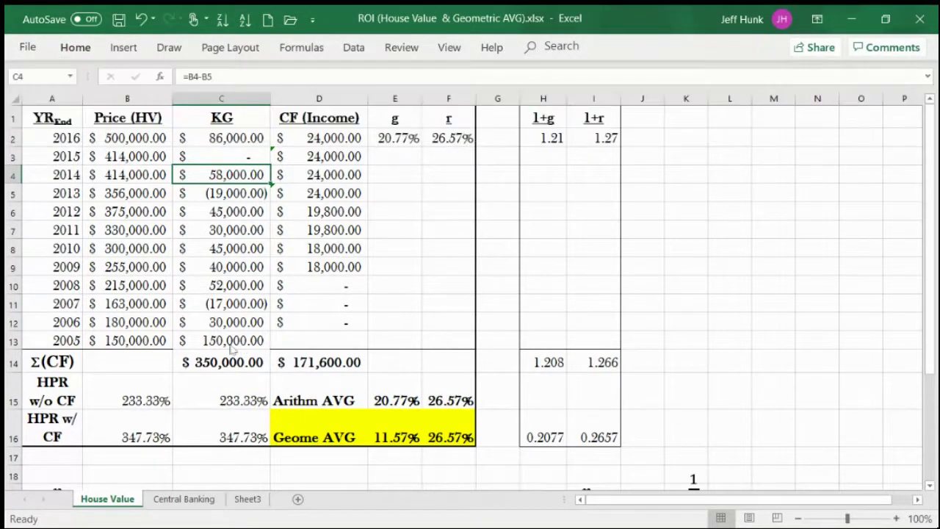
pyautogui.click(211, 138)
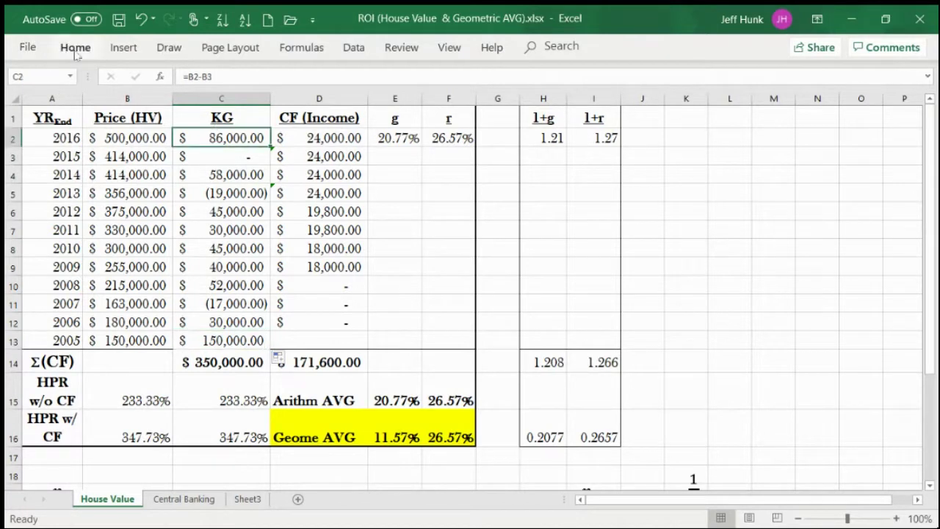
# - Copy the 2016 KG formula from C2 into C3:C13 for the years 2015 through 2005
pyautogui.click(75, 48)
pyautogui.click(53, 88)
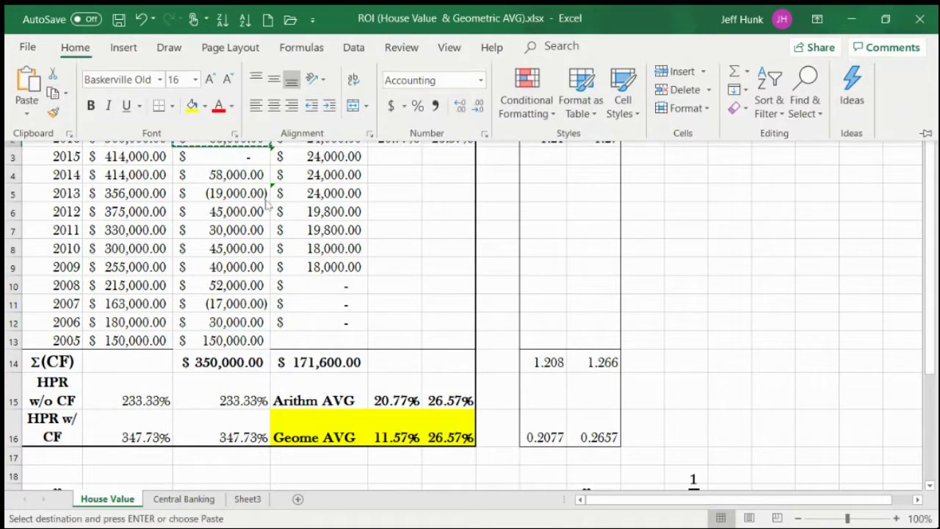
pyautogui.moveTo(227, 154); pyautogui.dragTo(234, 345)
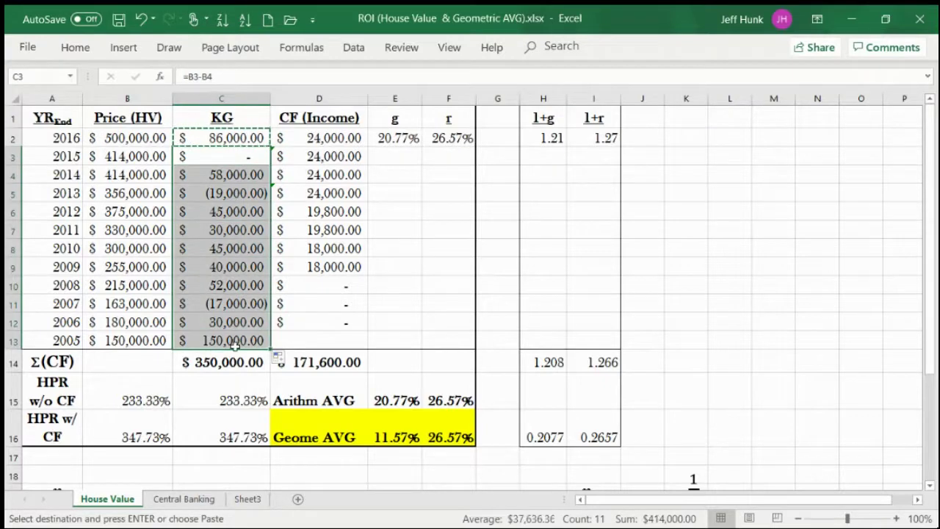
pyautogui.click(73, 49)
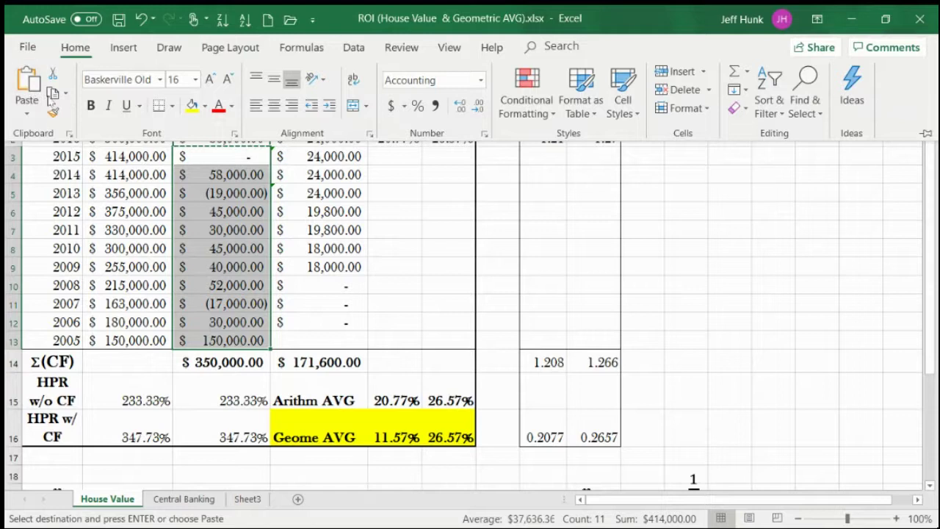
pyautogui.hotkey('ctrl', 'v')
# - Check the pasted KG formulas in C3, C4 and C7 against the original formula in C2
pyautogui.click(229, 170)
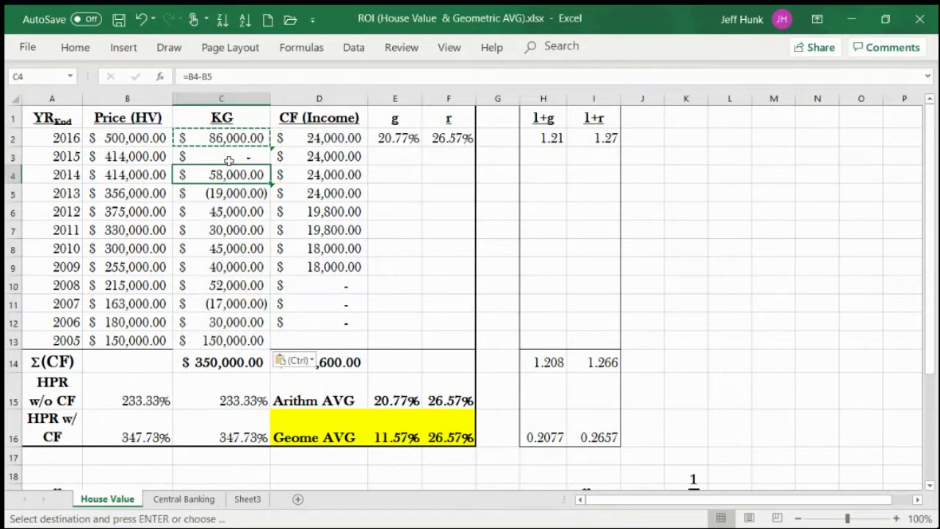
pyautogui.press('F2')
pyautogui.press('Return')
pyautogui.doubleClick(244, 156)
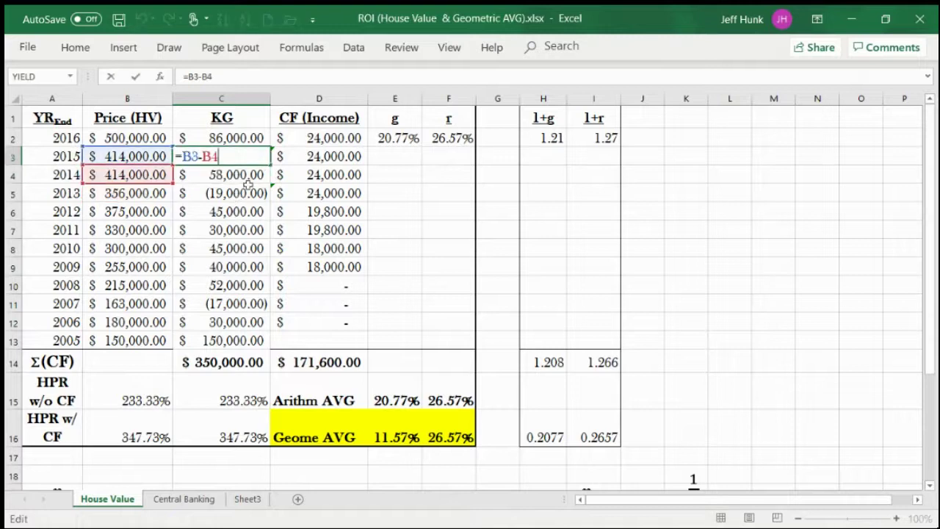
pyautogui.click(242, 230)
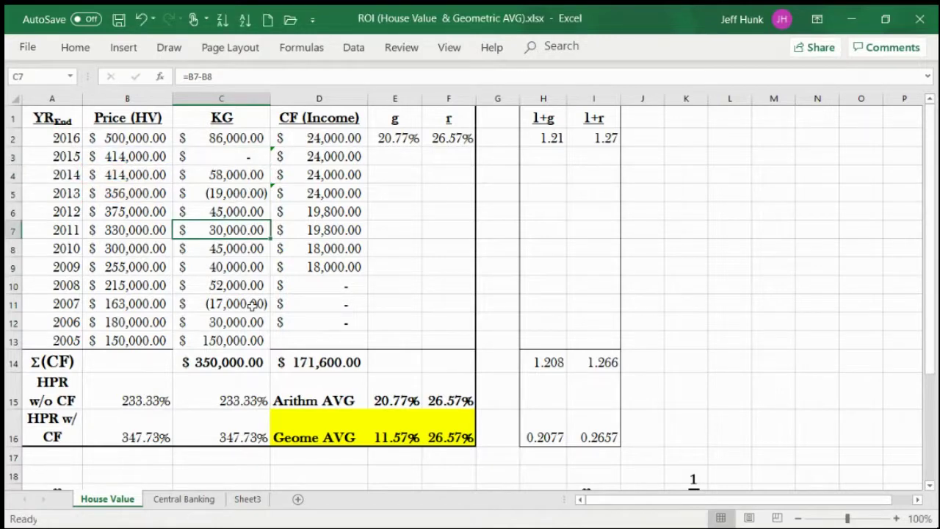
pyautogui.click(234, 137)
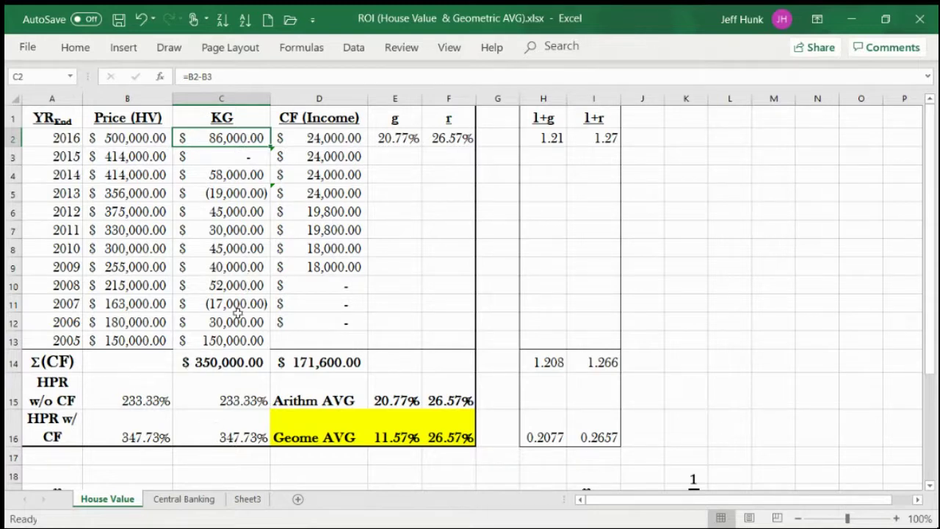
pyautogui.click(216, 163)
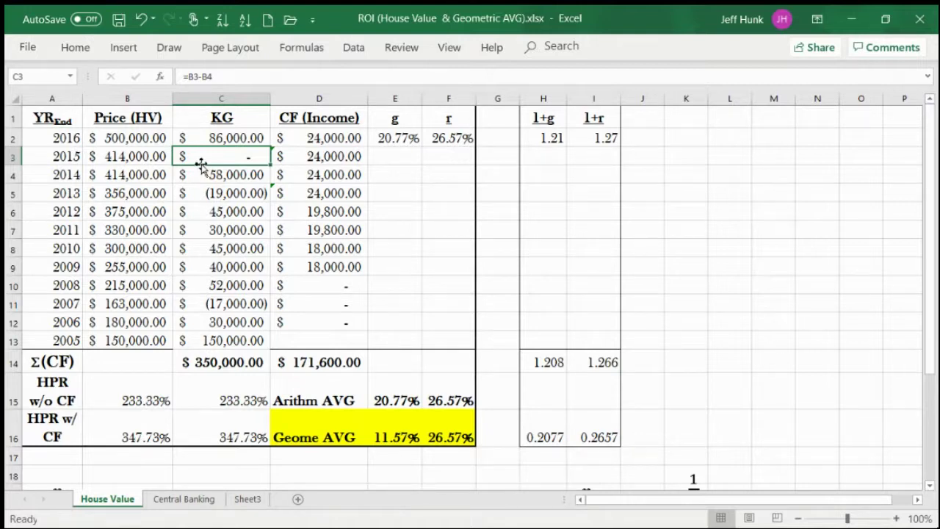
# - Try moving the 2015 KG cell C3 onto C2 and then to M4, and undo the move
pyautogui.moveTo(201, 164)
pyautogui.mouseDown()
pyautogui.moveTo(206, 176)
pyautogui.moveTo(200, 147)
pyautogui.mouseUp()
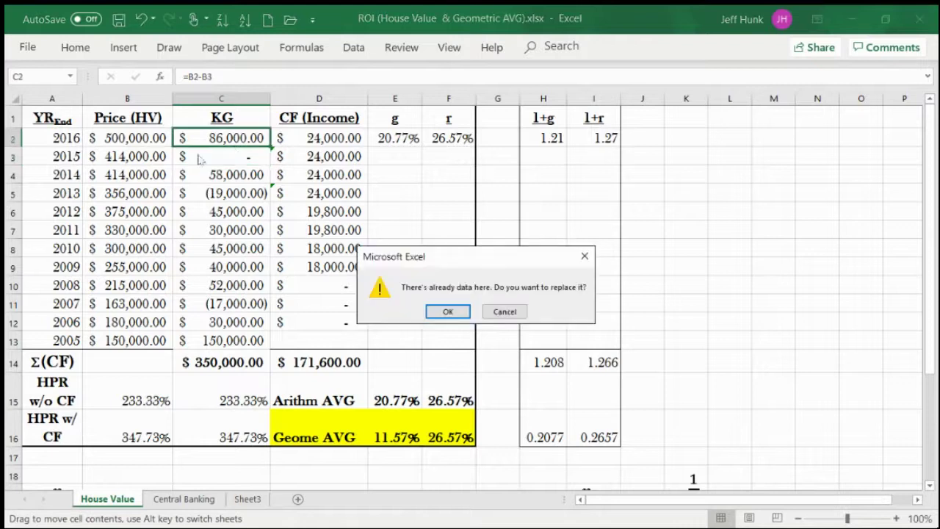
pyautogui.click(504, 311)
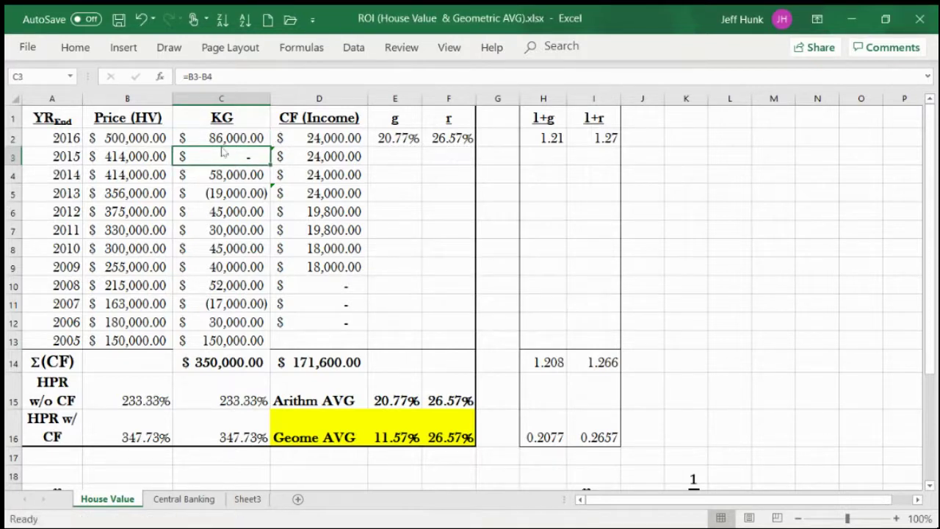
pyautogui.moveTo(192, 151); pyautogui.dragTo(765, 176)
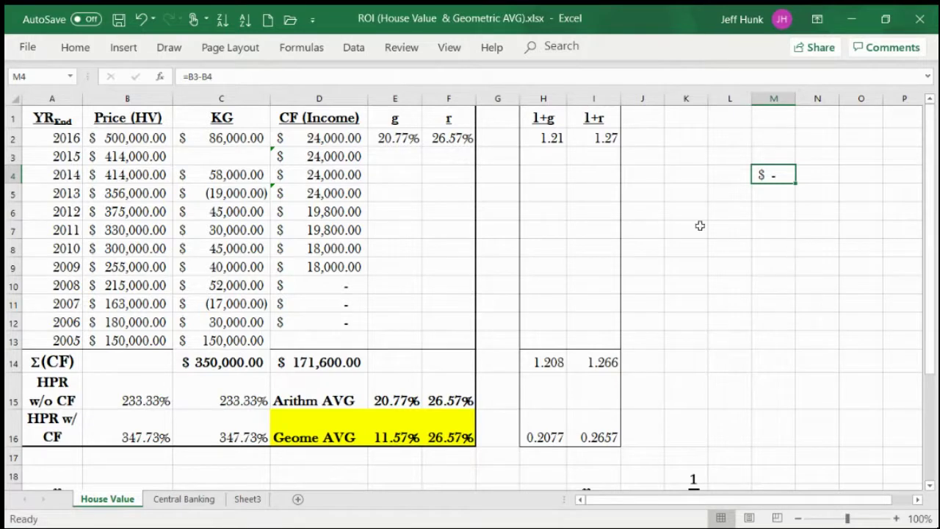
pyautogui.click(141, 19)
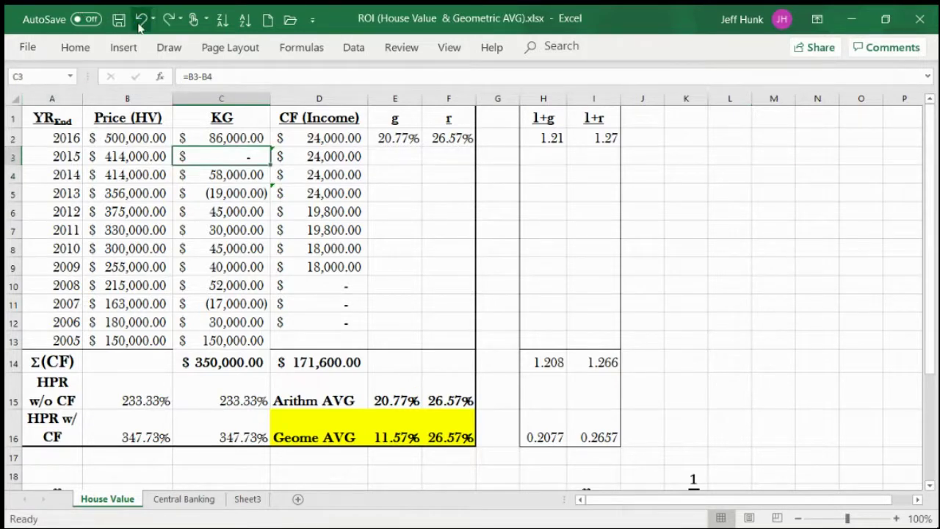
pyautogui.click(390, 307)
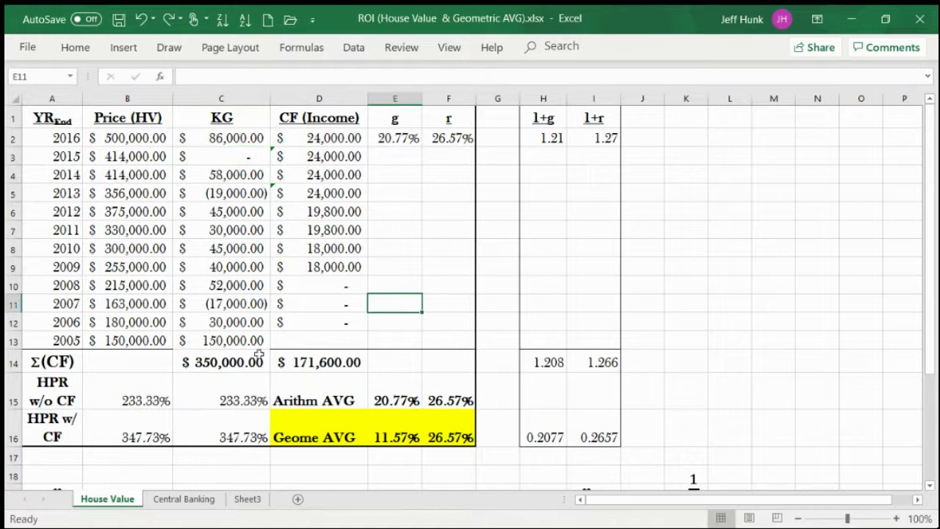
# - Review the KG formulas down column C, from 2015 in C3 to 2005 in C13
pyautogui.click(244, 157)
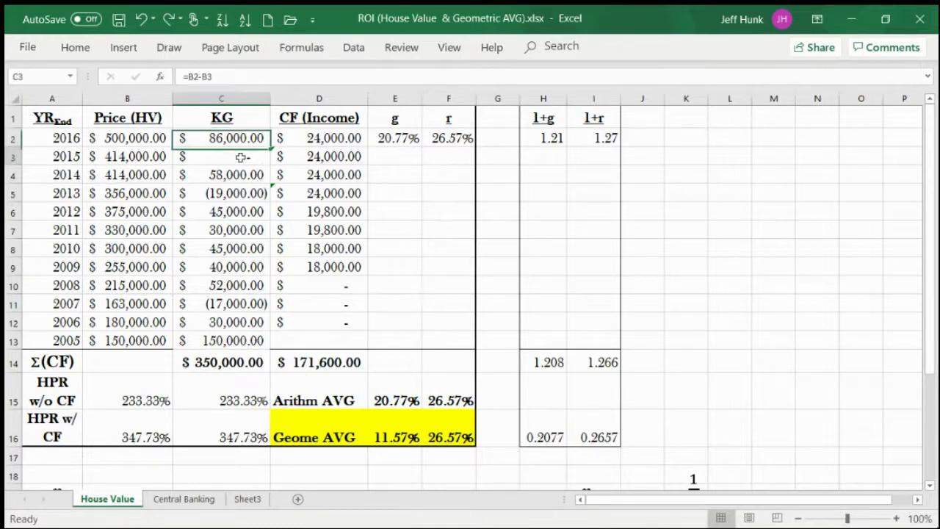
pyautogui.click(234, 230)
pyautogui.click(236, 250)
pyautogui.click(235, 286)
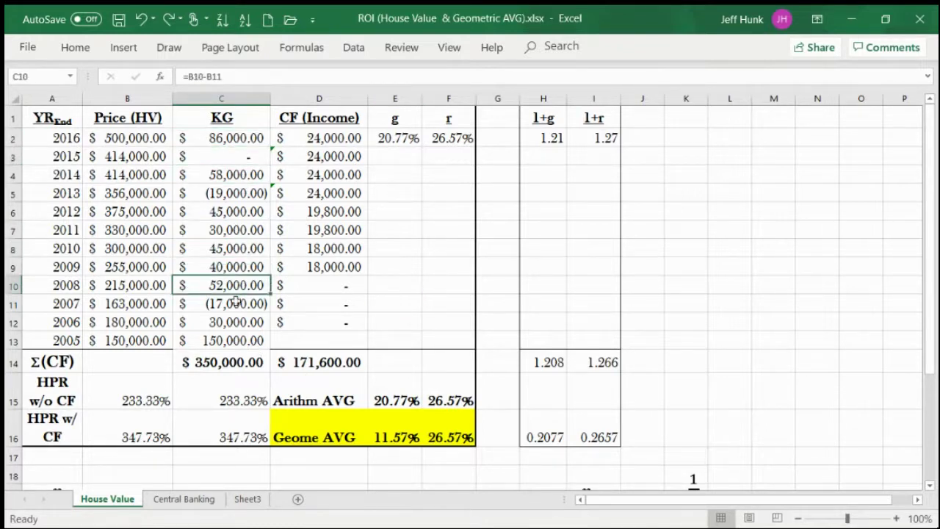
pyautogui.click(235, 304)
pyautogui.click(235, 323)
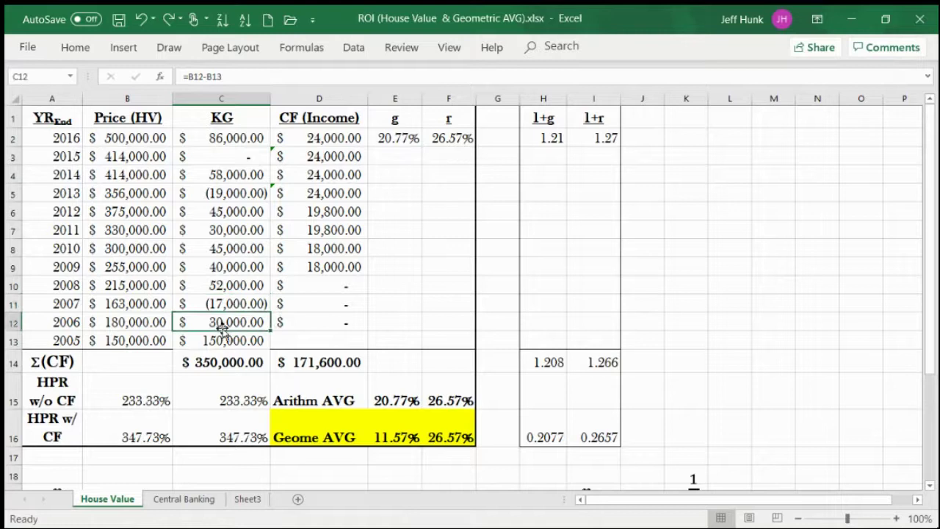
pyautogui.click(223, 341)
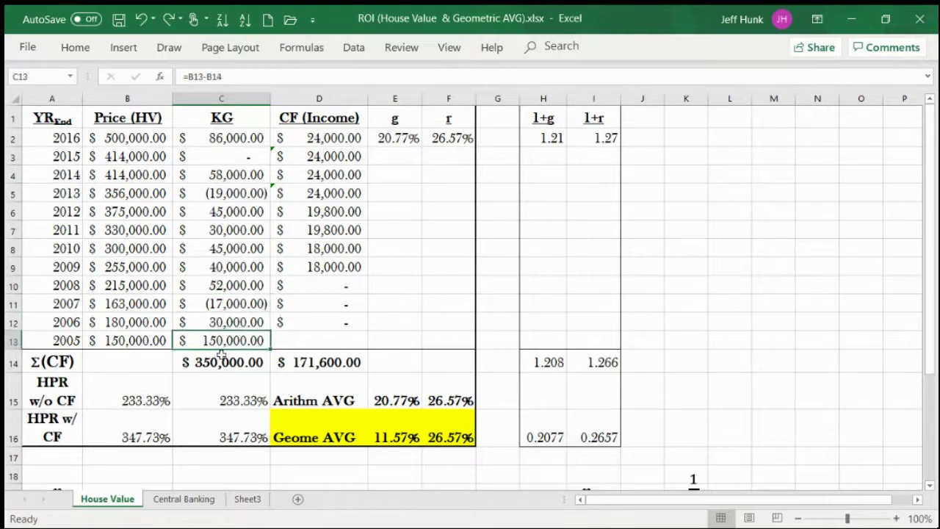
# - Examine the Σ(CF) row's KG and income totals in C14 and D14, including the cell range summed in C14
pyautogui.click(226, 361)
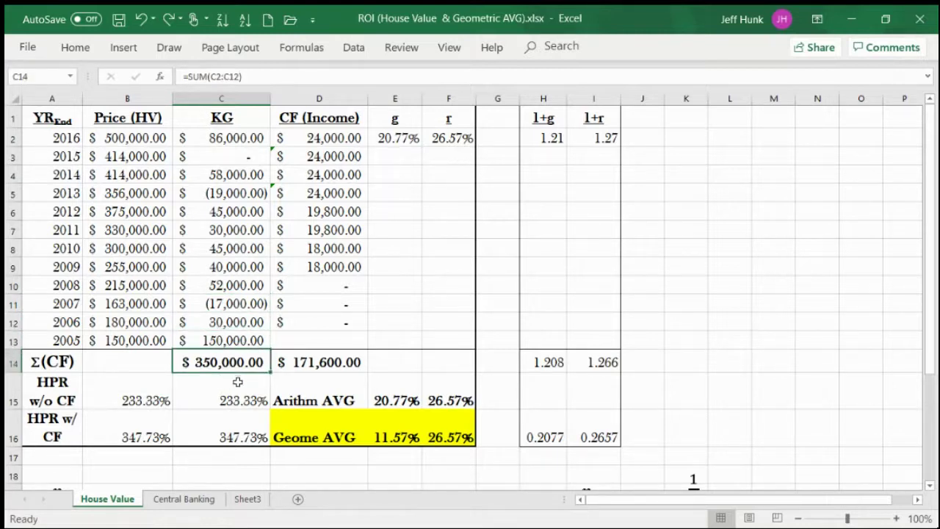
pyautogui.click(36, 365)
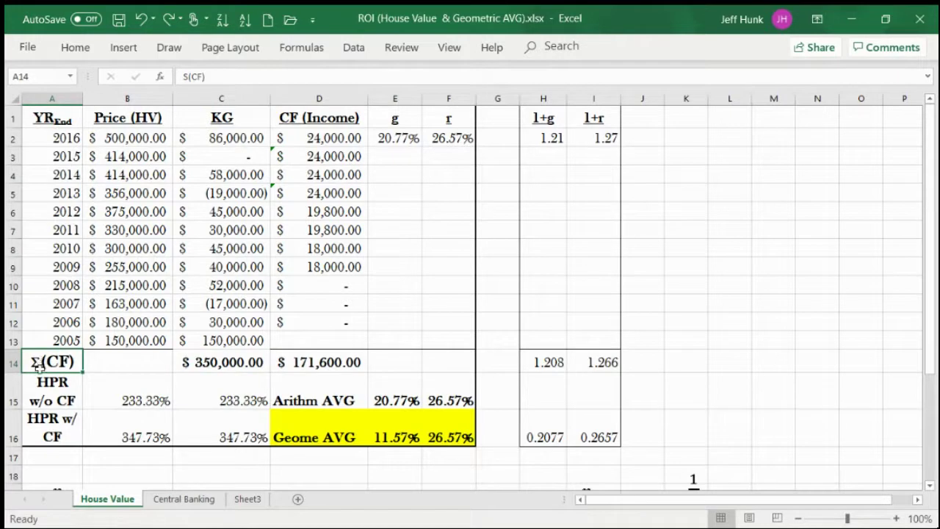
pyautogui.click(196, 370)
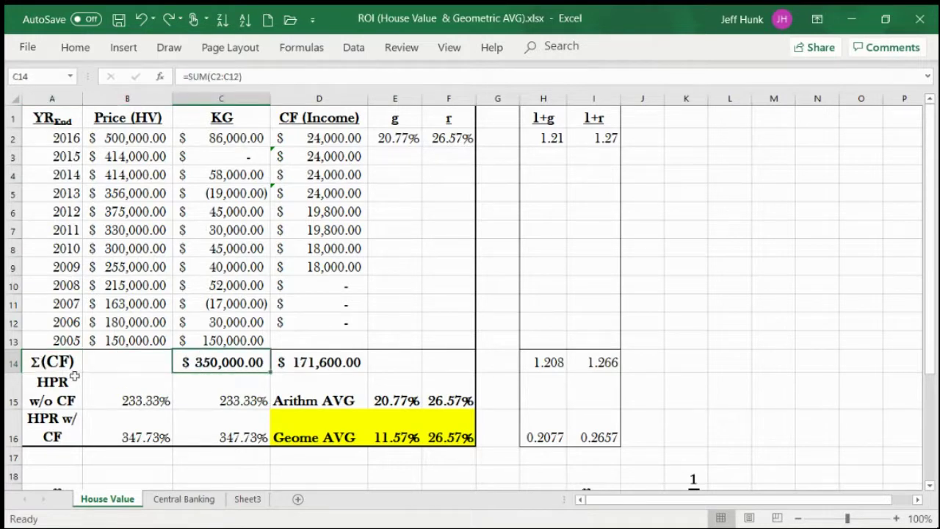
pyautogui.click(36, 360)
pyautogui.click(340, 368)
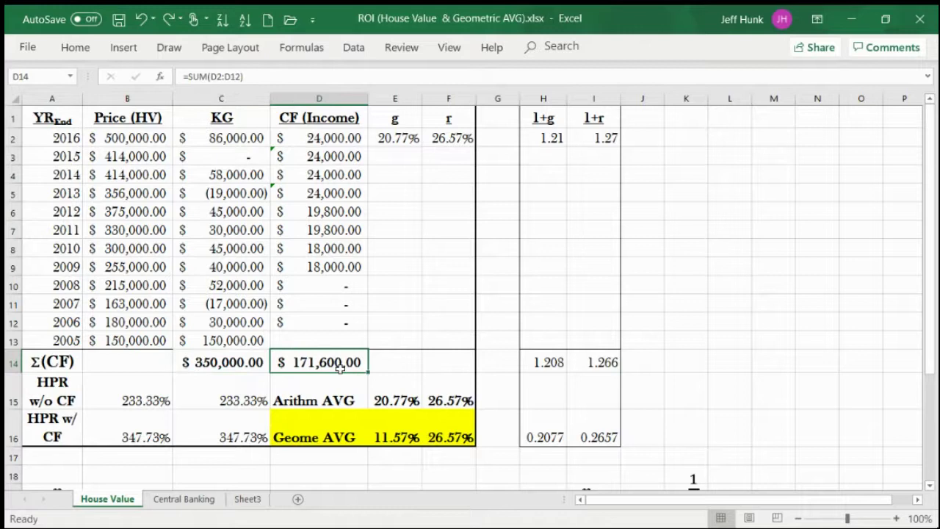
pyautogui.click(66, 361)
pyautogui.moveTo(82, 367); pyautogui.dragTo(198, 365)
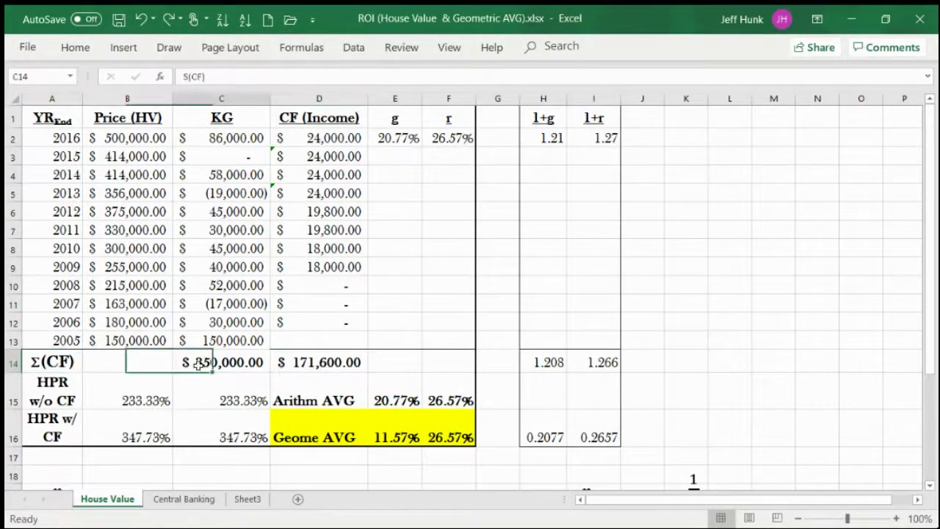
pyautogui.click(198, 365)
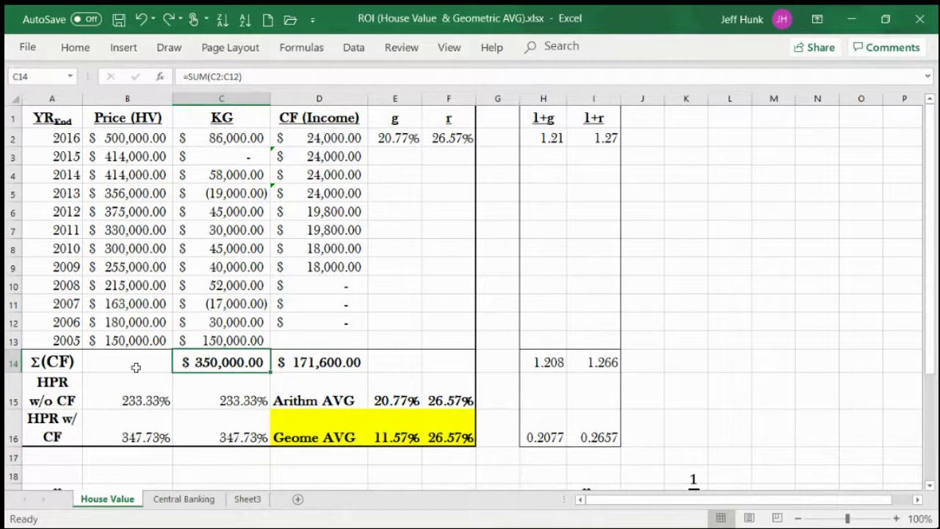
pyautogui.doubleClick(195, 353)
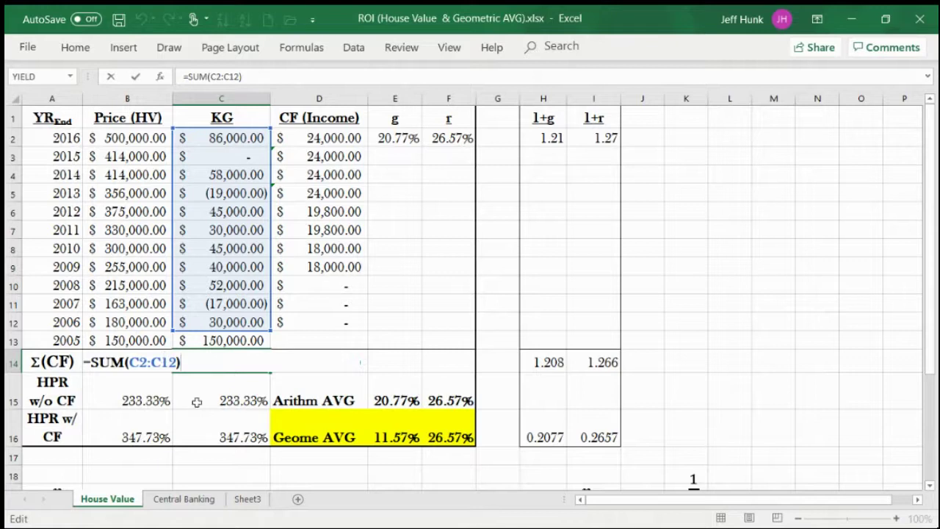
pyautogui.press('Return')
# - Calculate the total price gain from 2005 to 2016 in B14 with the formula =B2-B13
pyautogui.click(125, 360)
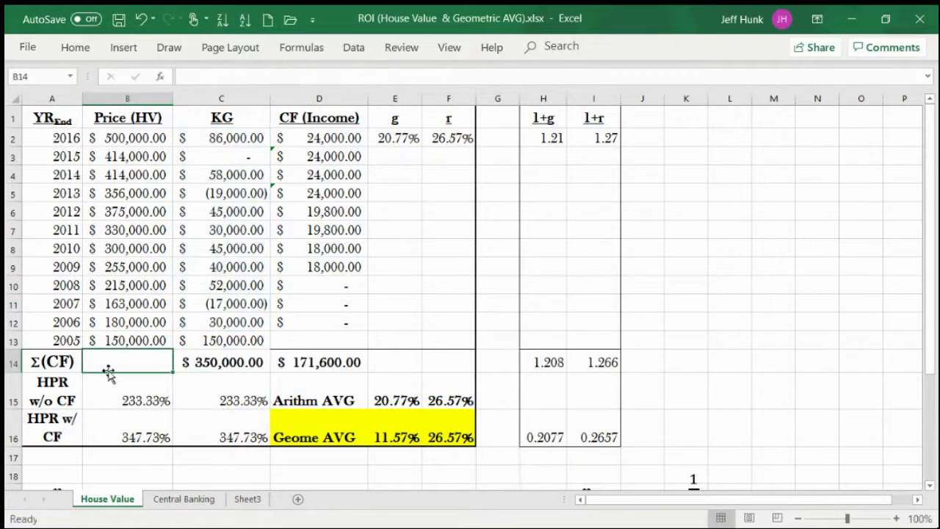
pyautogui.write('=')
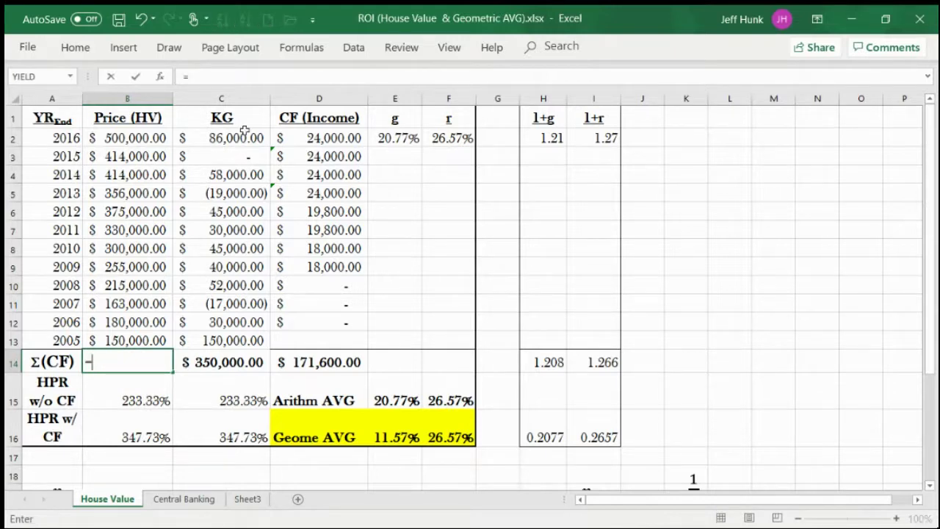
pyautogui.click(139, 141)
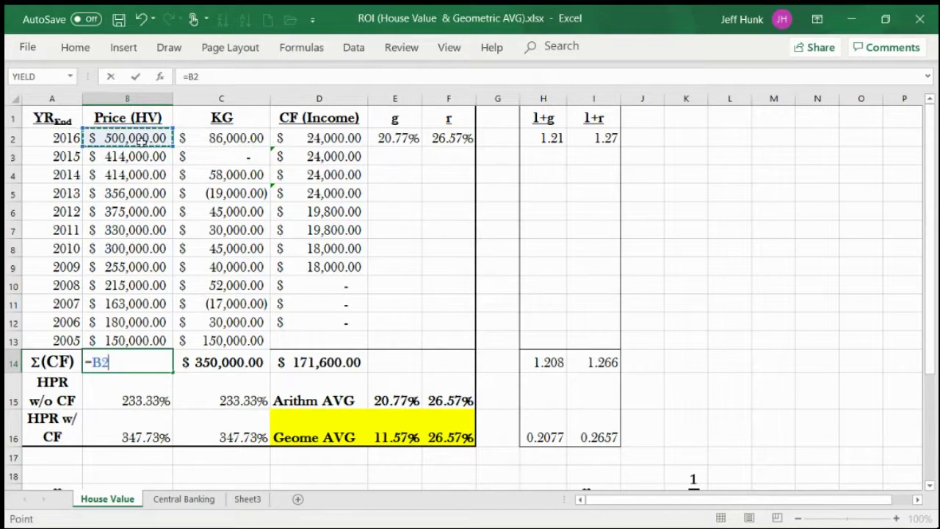
pyautogui.write('-')
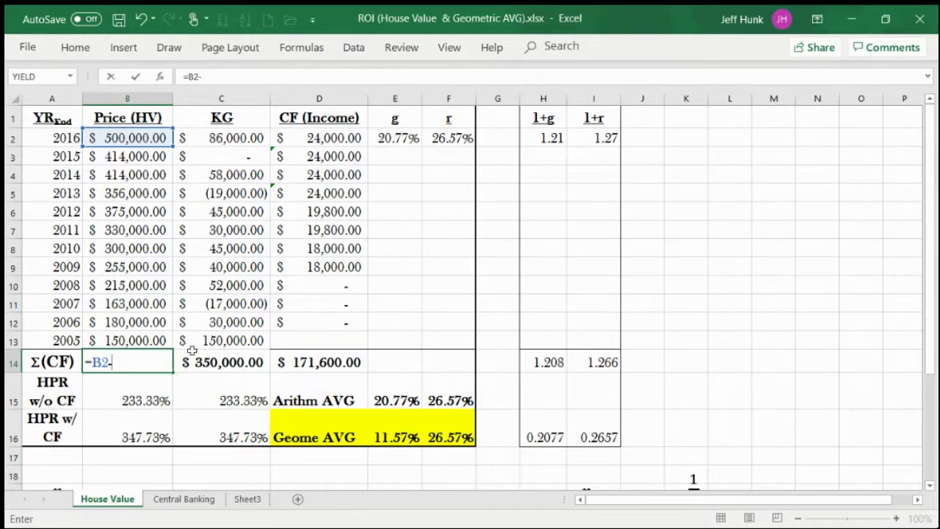
pyautogui.click(112, 334)
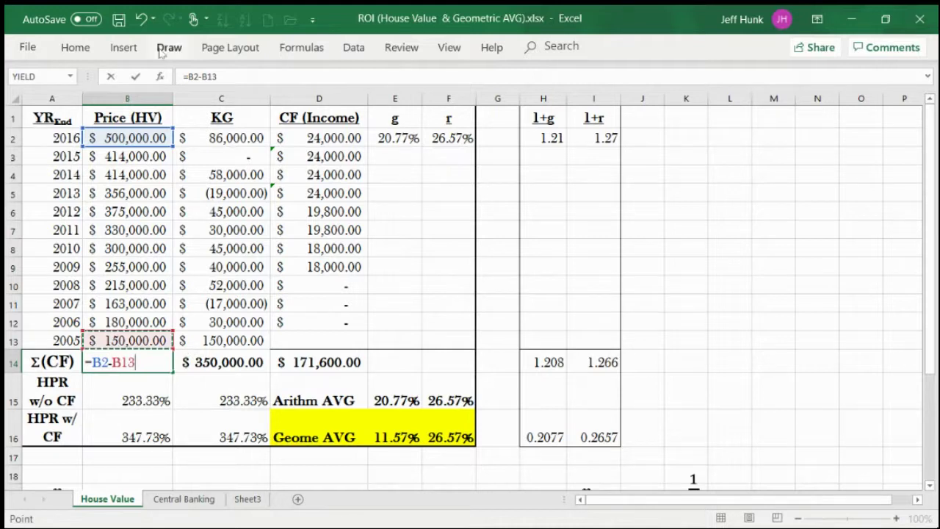
pyautogui.click(135, 76)
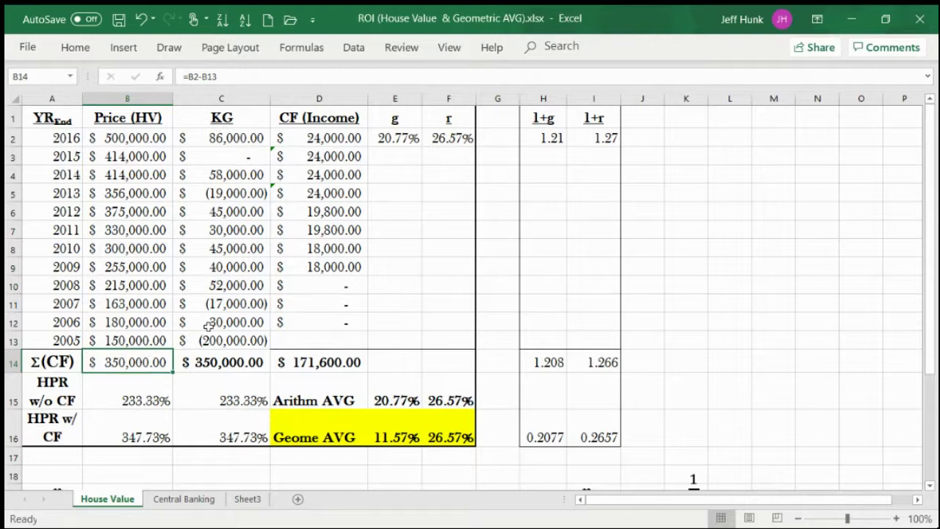
# - Compare the totals in C14 and B14, the HPR formula in B15 and the 2005 KG formula in C13
pyautogui.click(231, 364)
pyautogui.click(137, 361)
pyautogui.click(153, 394)
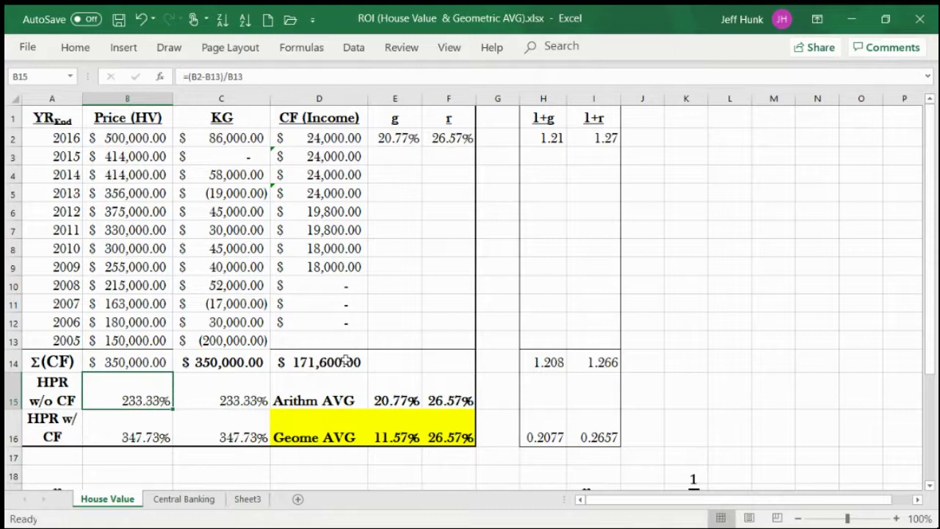
pyautogui.click(234, 343)
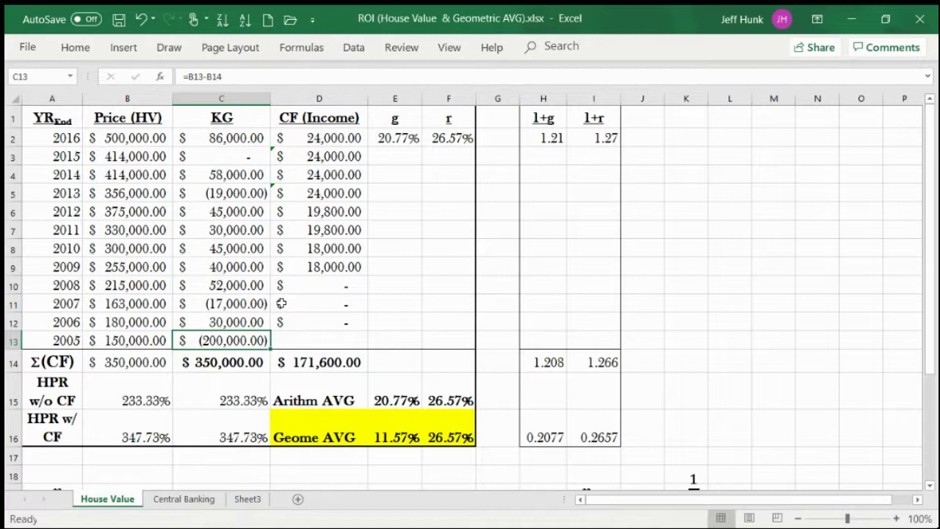
pyautogui.click(86, 49)
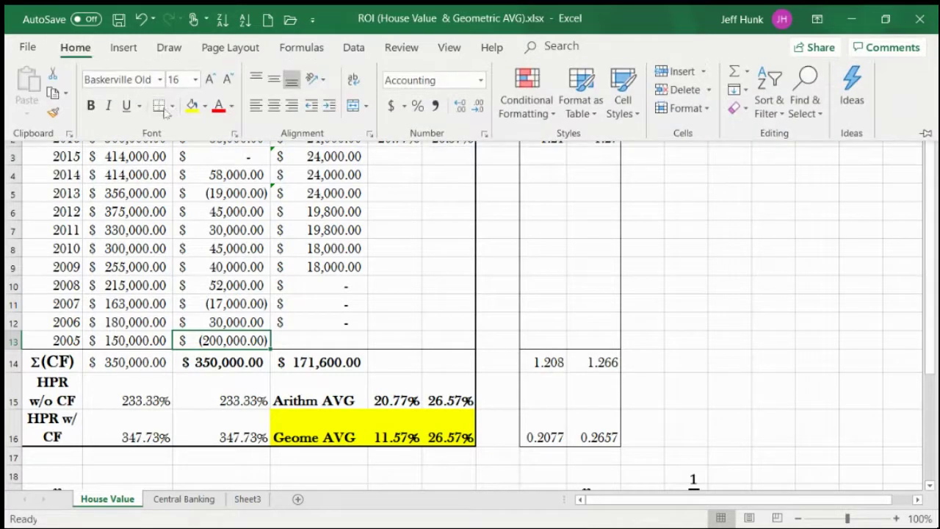
pyautogui.click(335, 293)
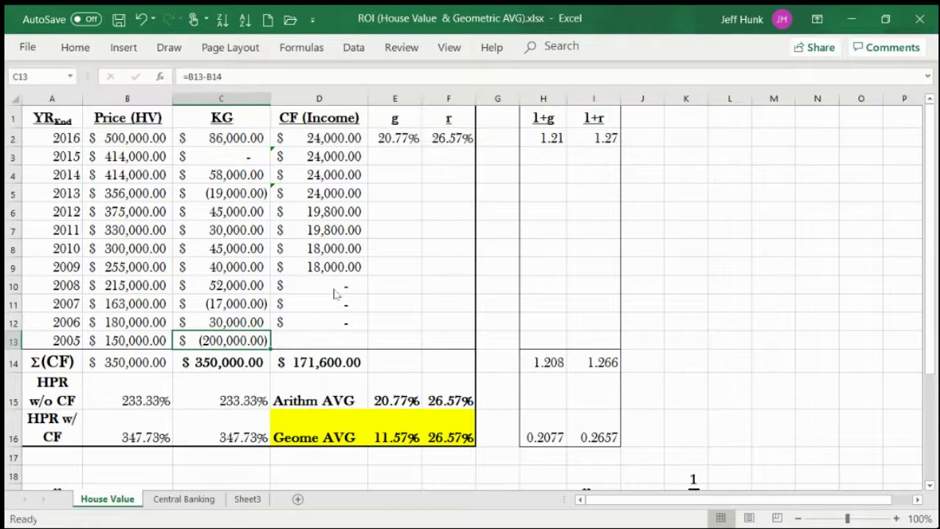
pyautogui.click(397, 321)
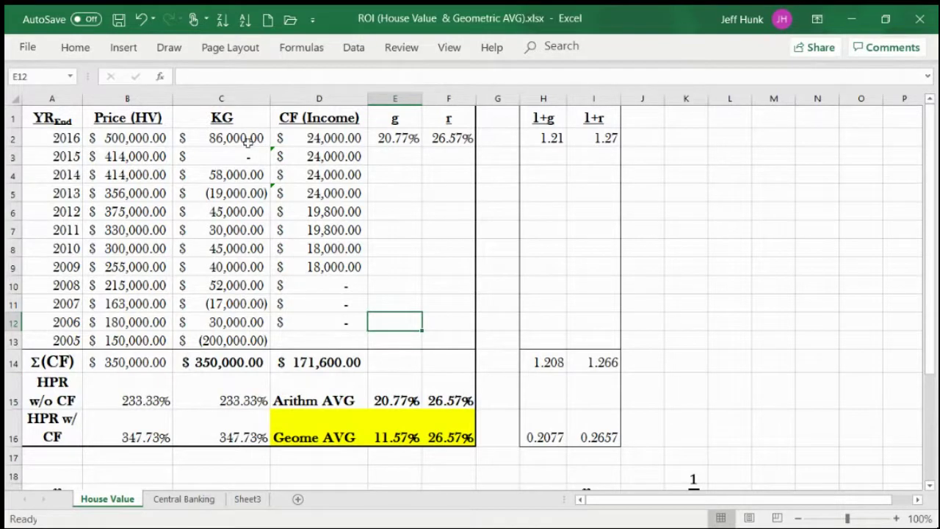
# - Examine the CF (Income) column from 2016 in D2 to 2005 in D13, including the 2006 to 2008 entries in D10:D12
pyautogui.moveTo(307, 138); pyautogui.dragTo(309, 328)
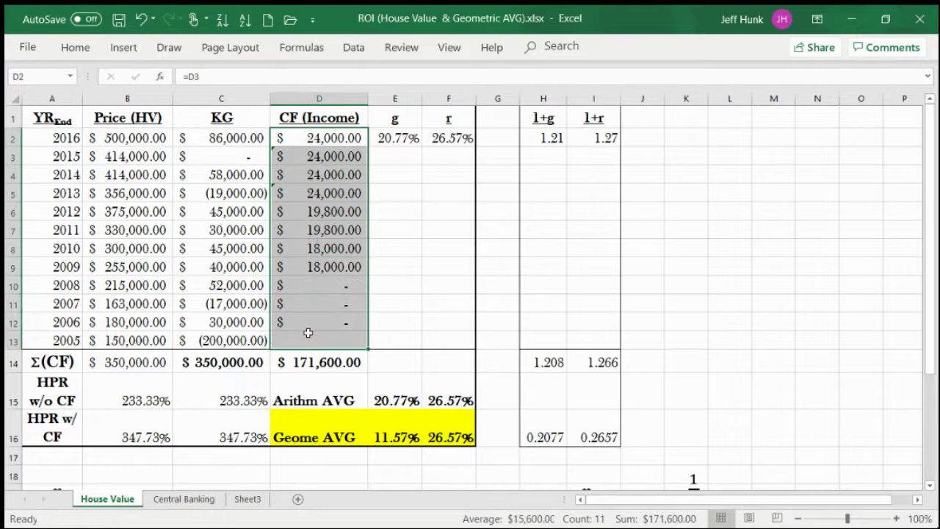
pyautogui.click(321, 122)
pyautogui.click(321, 138)
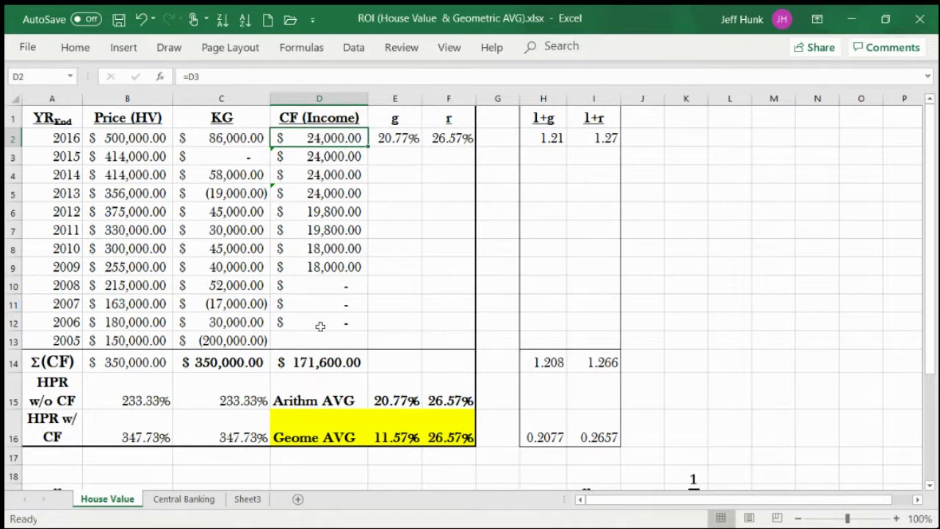
pyautogui.click(341, 343)
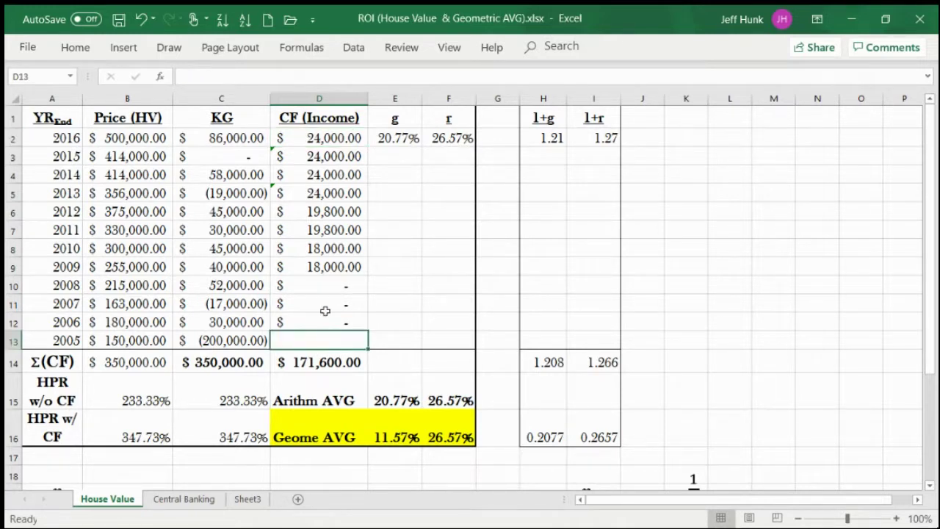
pyautogui.moveTo(315, 287); pyautogui.dragTo(319, 323)
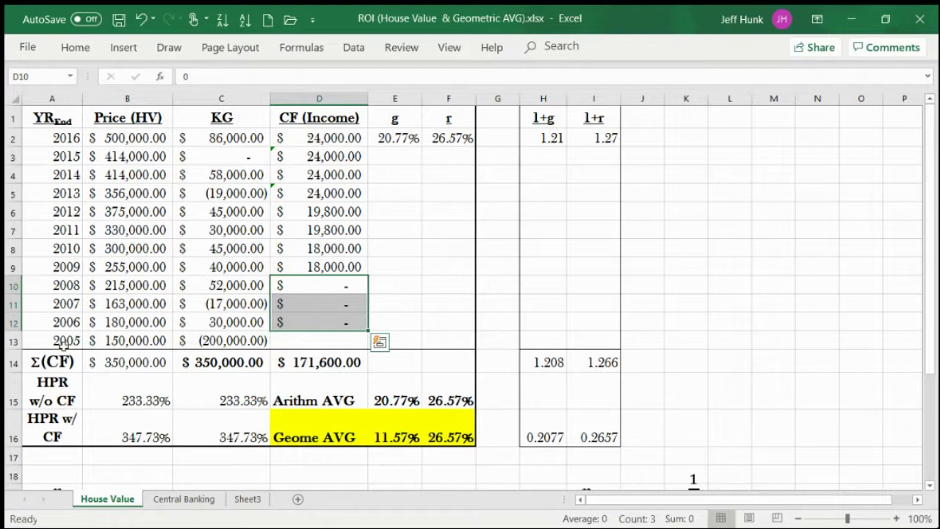
pyautogui.click(288, 341)
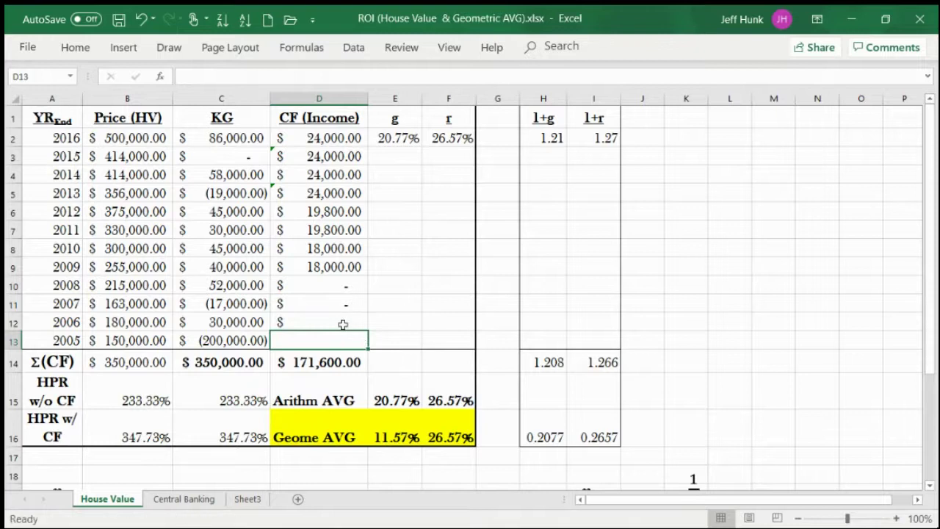
pyautogui.click(344, 283)
pyautogui.moveTo(344, 284); pyautogui.dragTo(345, 323)
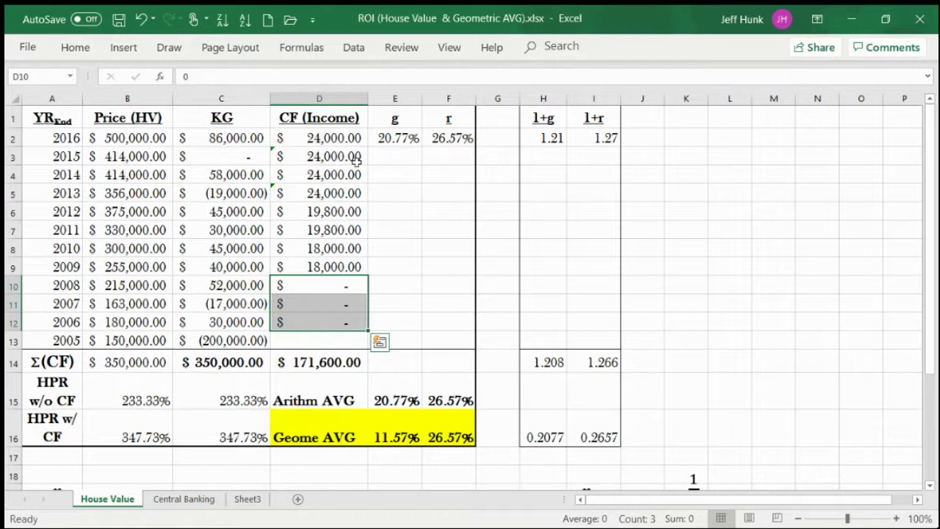
pyautogui.click(389, 338)
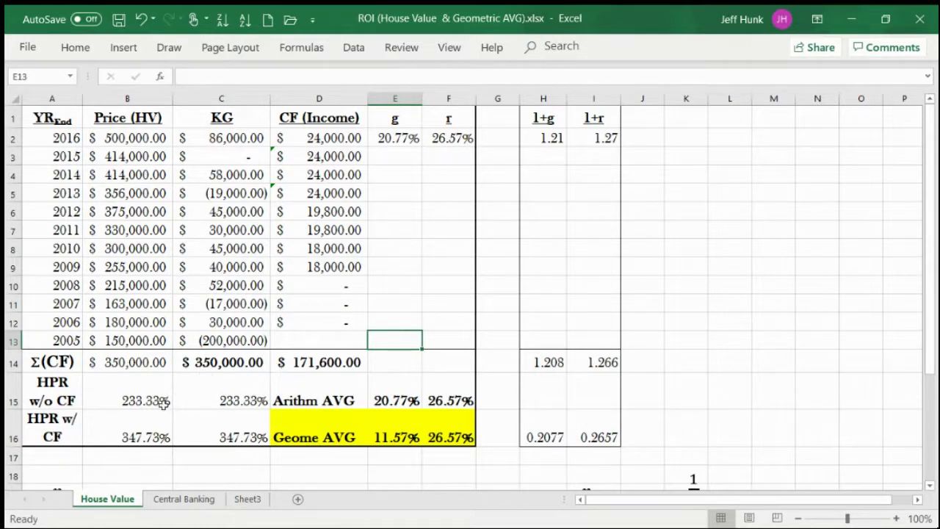
# - Compare the cell references in the two HPR w/o CF formulas, the price-based one in B15 and the KG-based one in C15
pyautogui.click(37, 398)
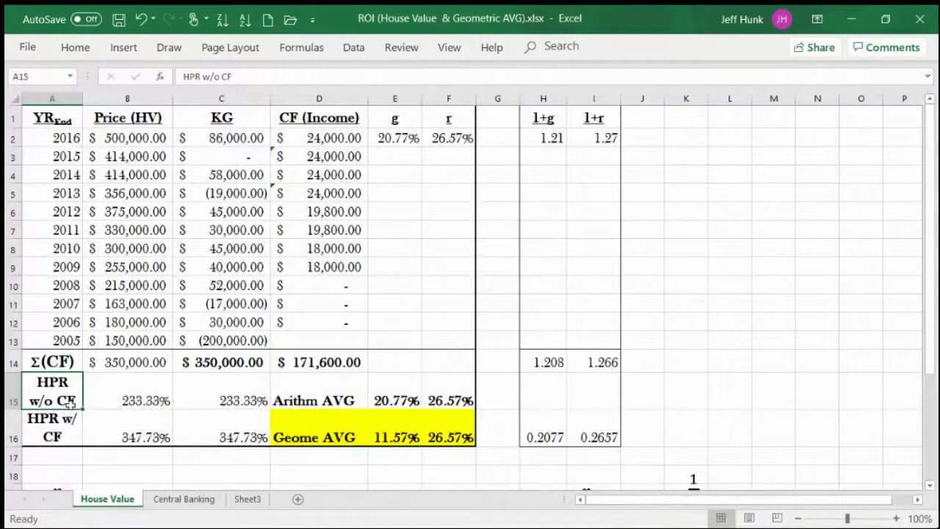
pyautogui.click(140, 399)
pyautogui.press('F2')
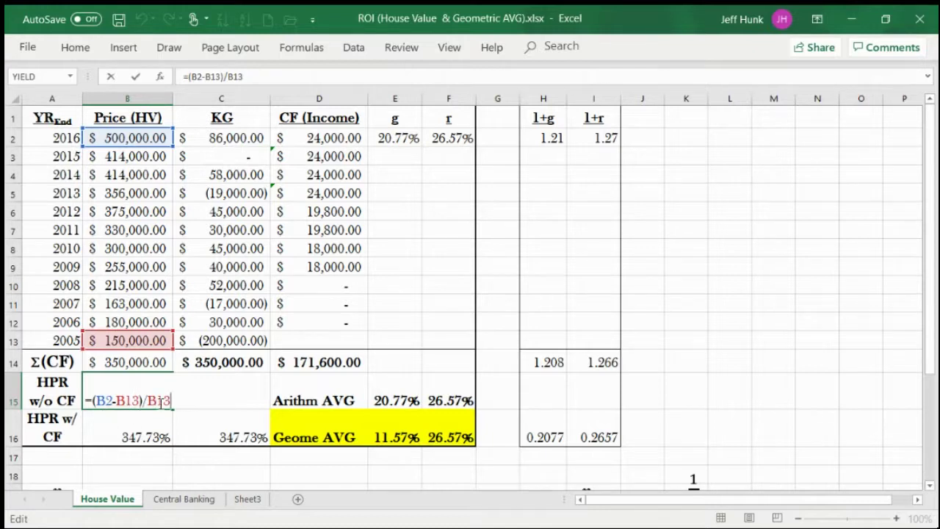
pyautogui.click(136, 76)
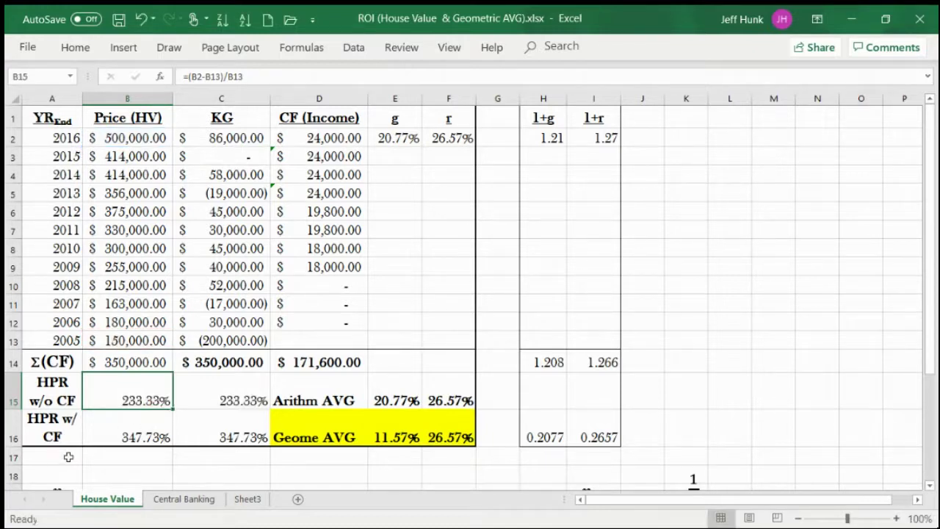
pyautogui.click(217, 401)
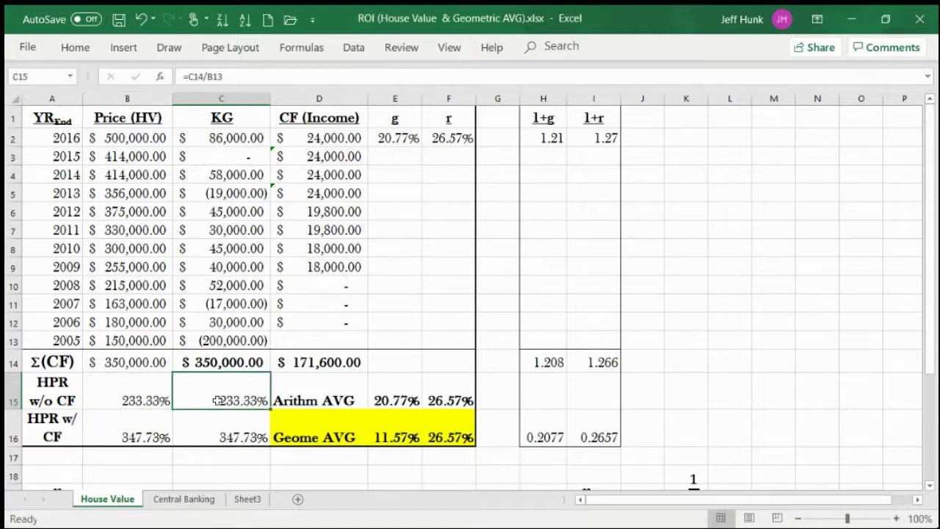
pyautogui.press('F2')
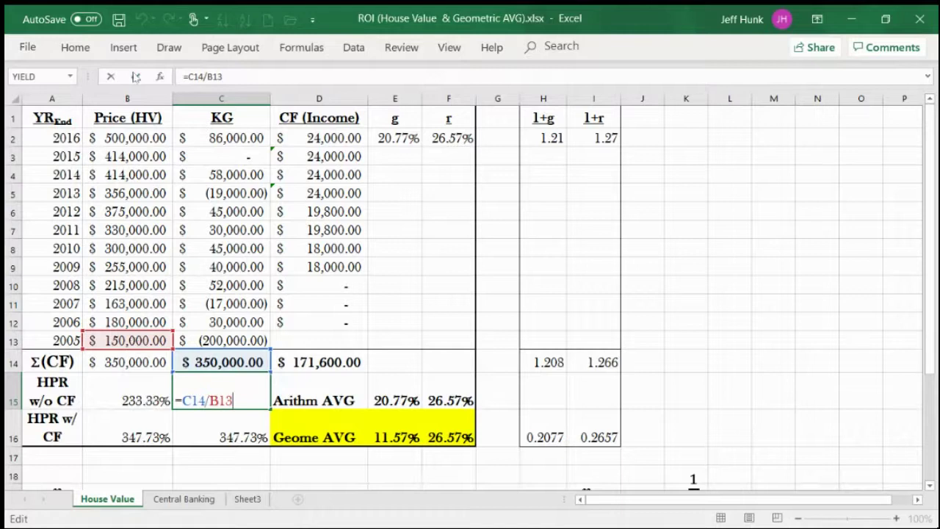
pyautogui.click(135, 76)
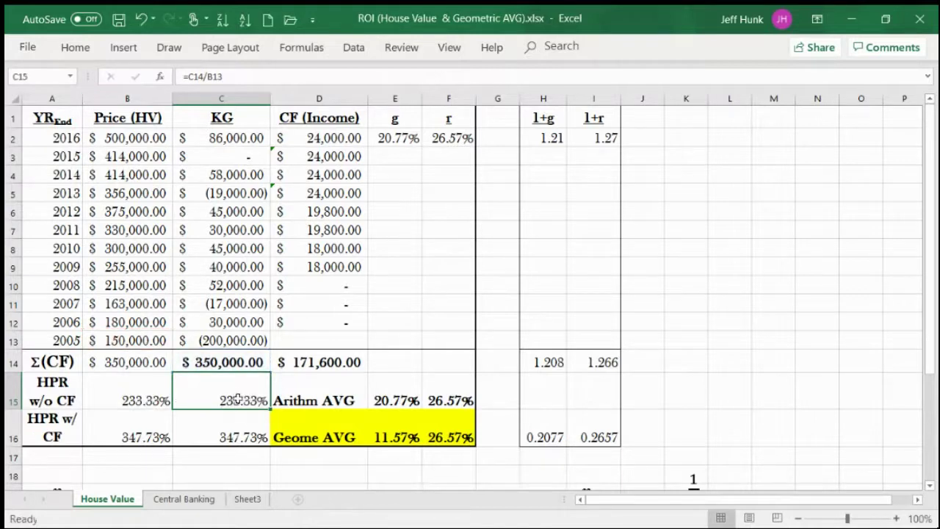